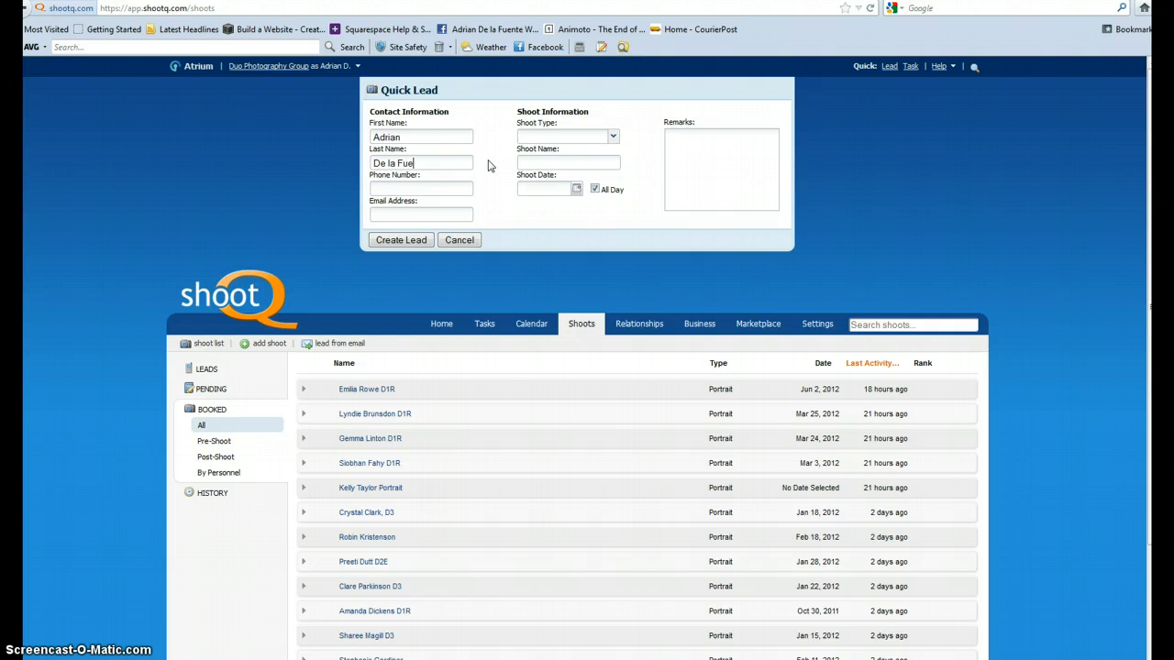
# Complete the contact's last name, dismiss the potential matches, and fill in the phone number and e-mail address.
pyautogui.press('Tab')
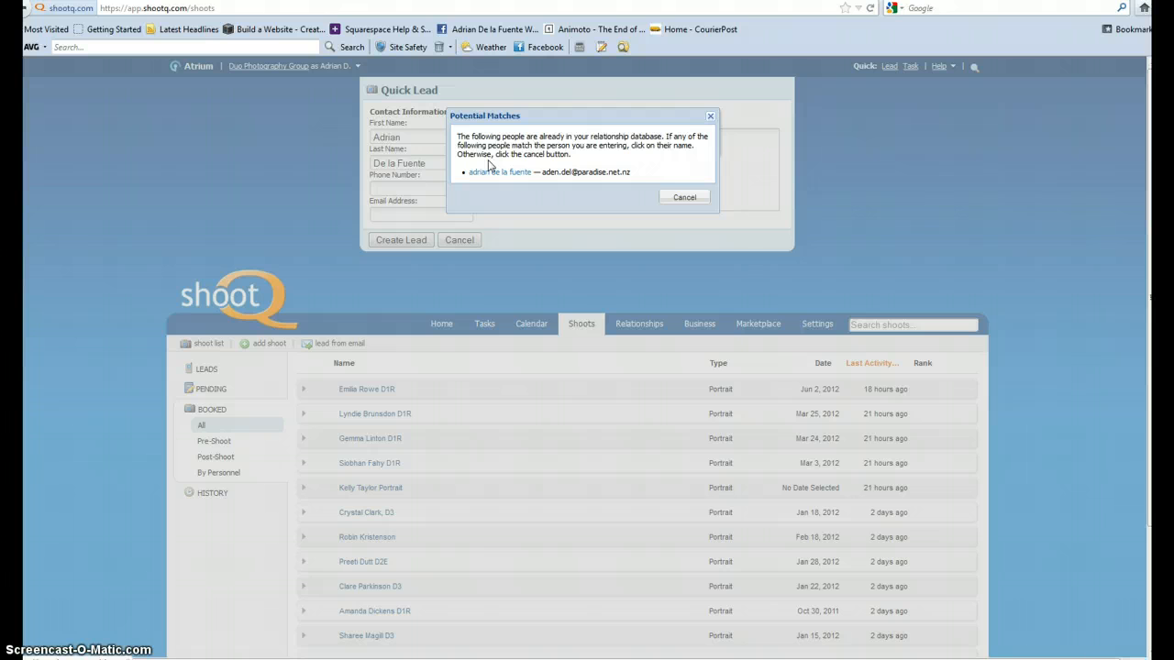
pyautogui.click(685, 198)
pyautogui.click(418, 187)
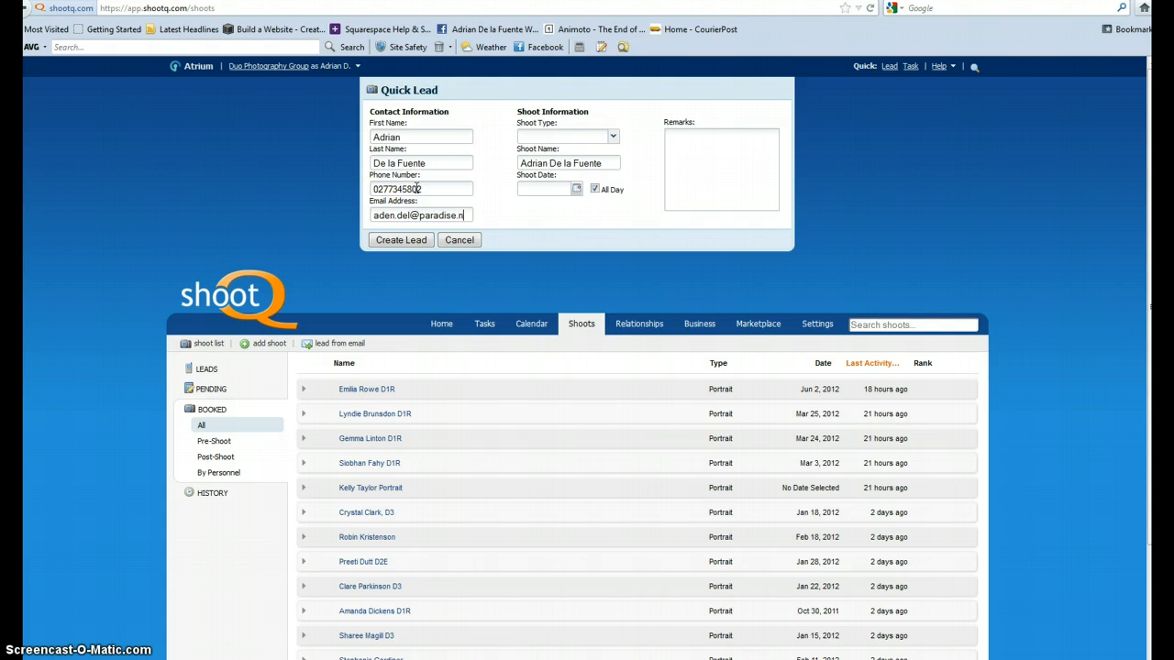
pyautogui.press('Tab')
# Set the shoot type to Portrait and review the end of the shoot name.
pyautogui.click(612, 136)
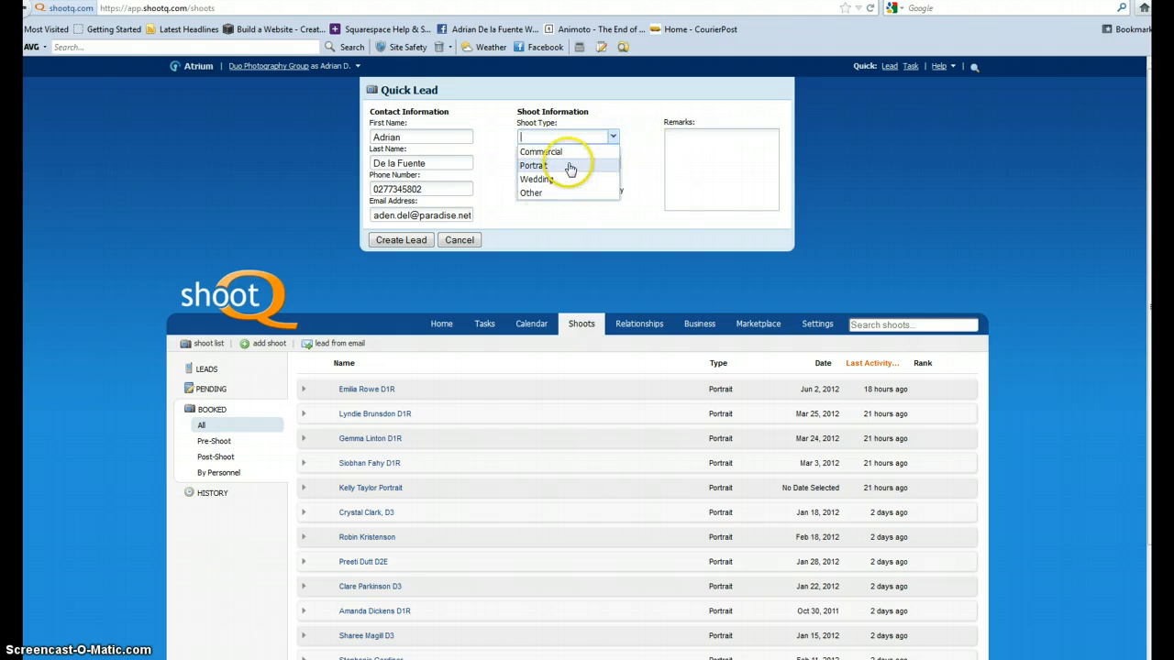
pyautogui.click(570, 168)
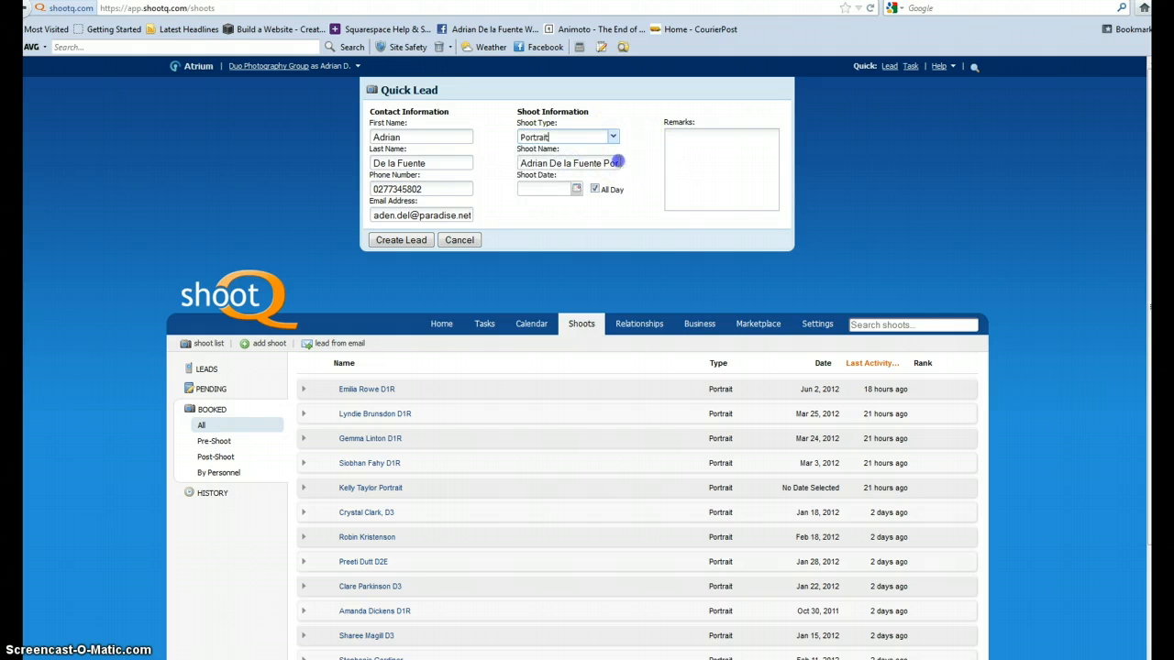
pyautogui.click(614, 162)
pyautogui.click(612, 162)
pyautogui.click(612, 162)
pyautogui.click(612, 162)
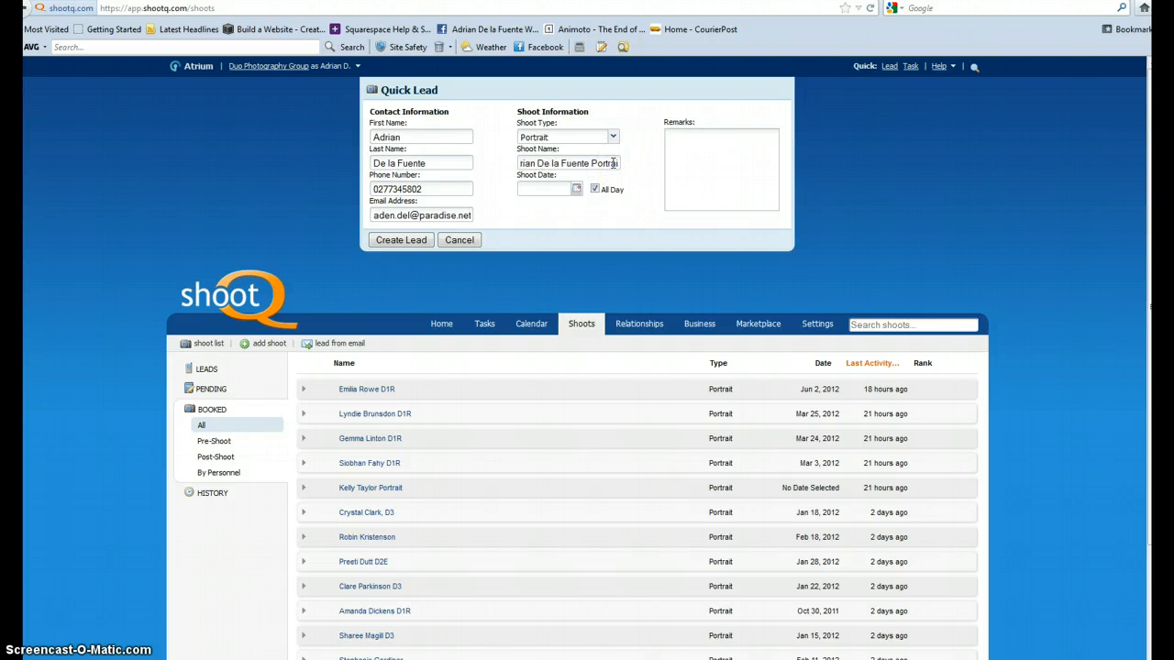
# Set the shoot date to Mar 10, 2012 and turn off the all-day option.
pyautogui.click(576, 189)
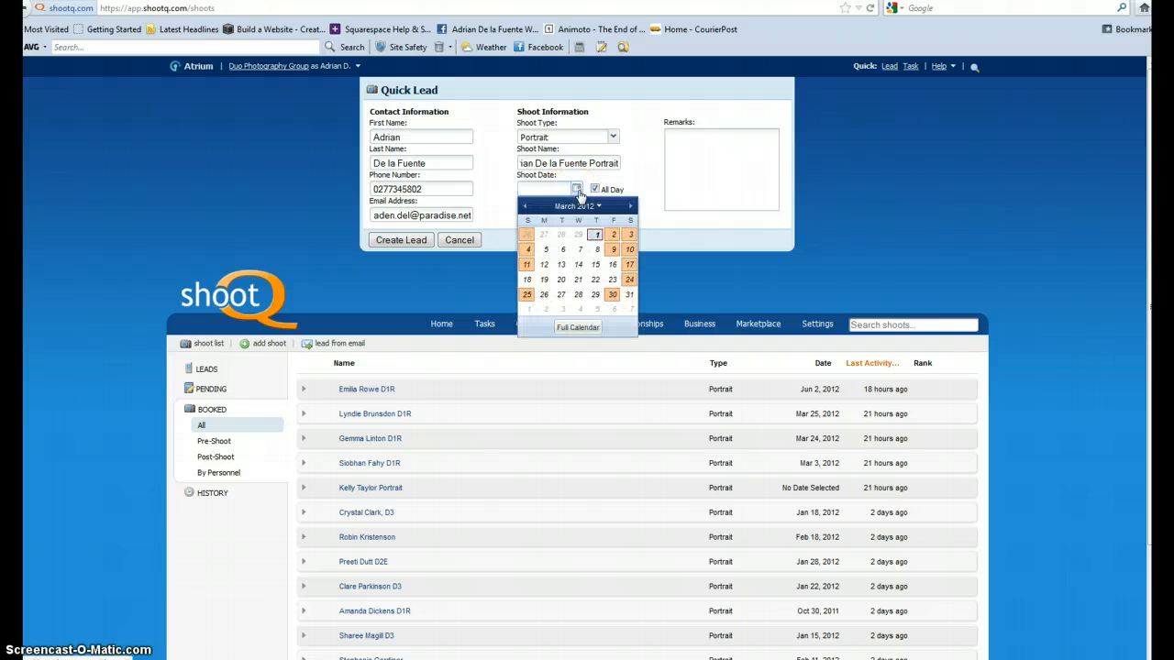
pyautogui.click(629, 250)
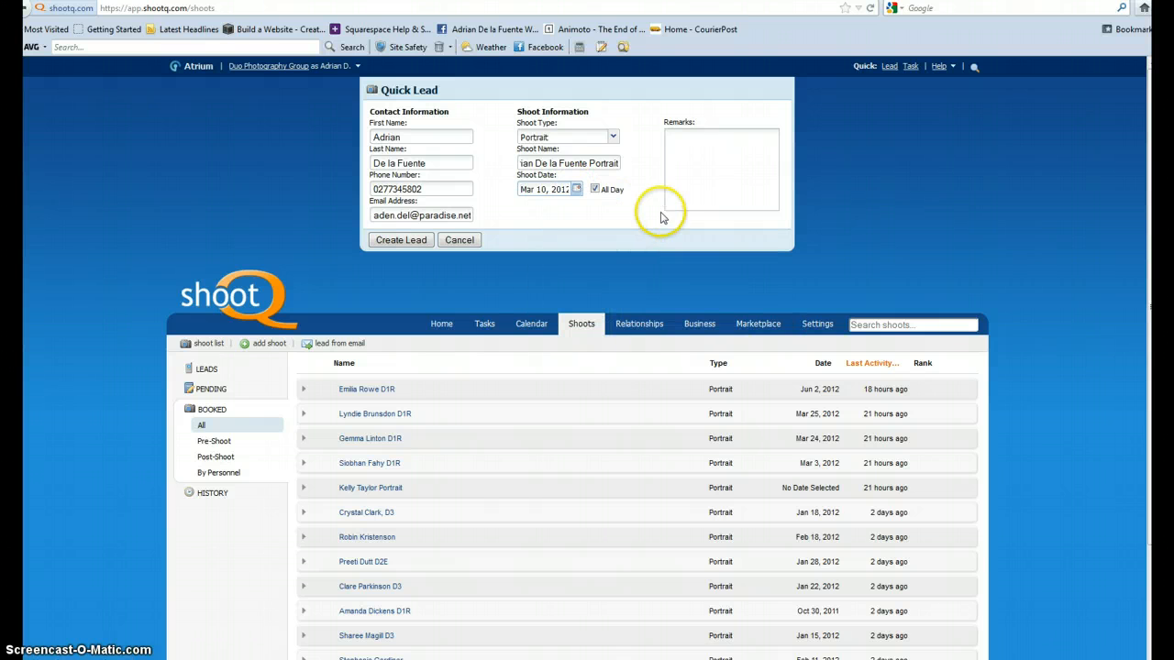
pyautogui.click(594, 189)
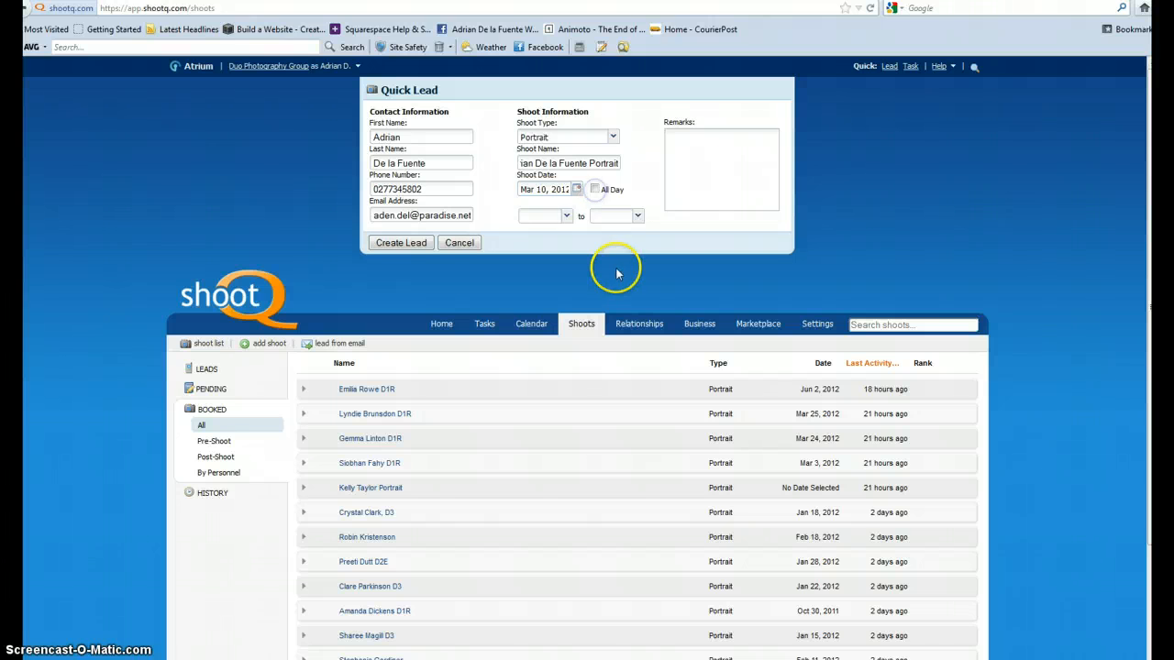
# Set the shoot time from 10:00 AM to 12:00 PM and create the lead.
pyautogui.click(565, 215)
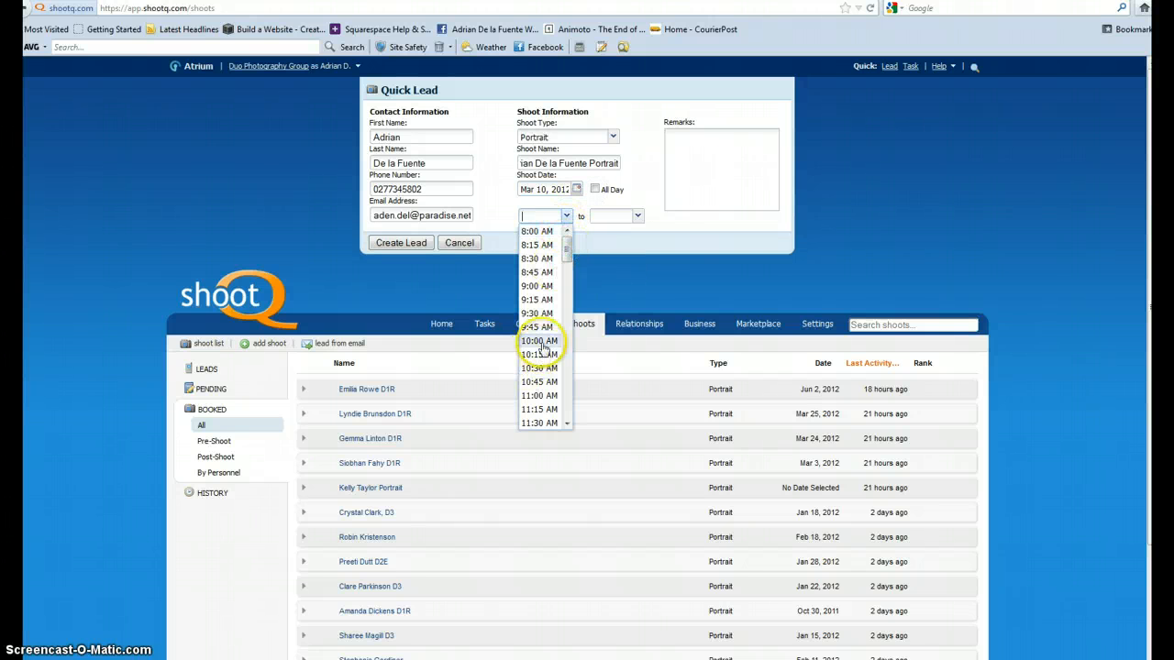
pyautogui.click(541, 344)
pyautogui.click(637, 216)
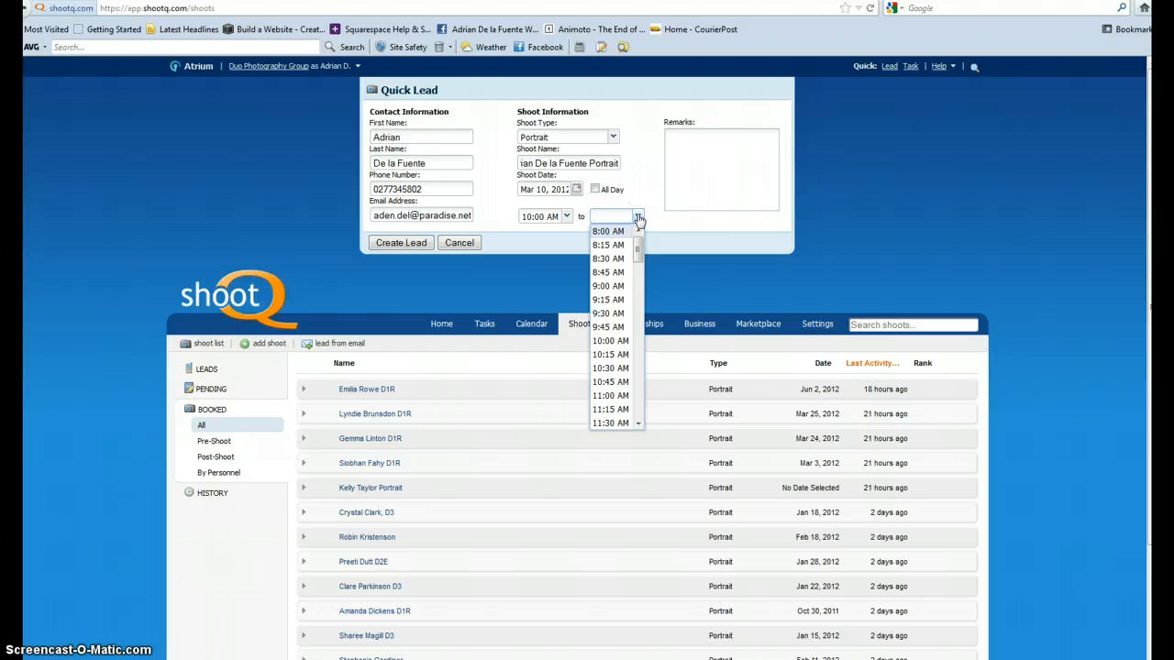
pyautogui.click(637, 424)
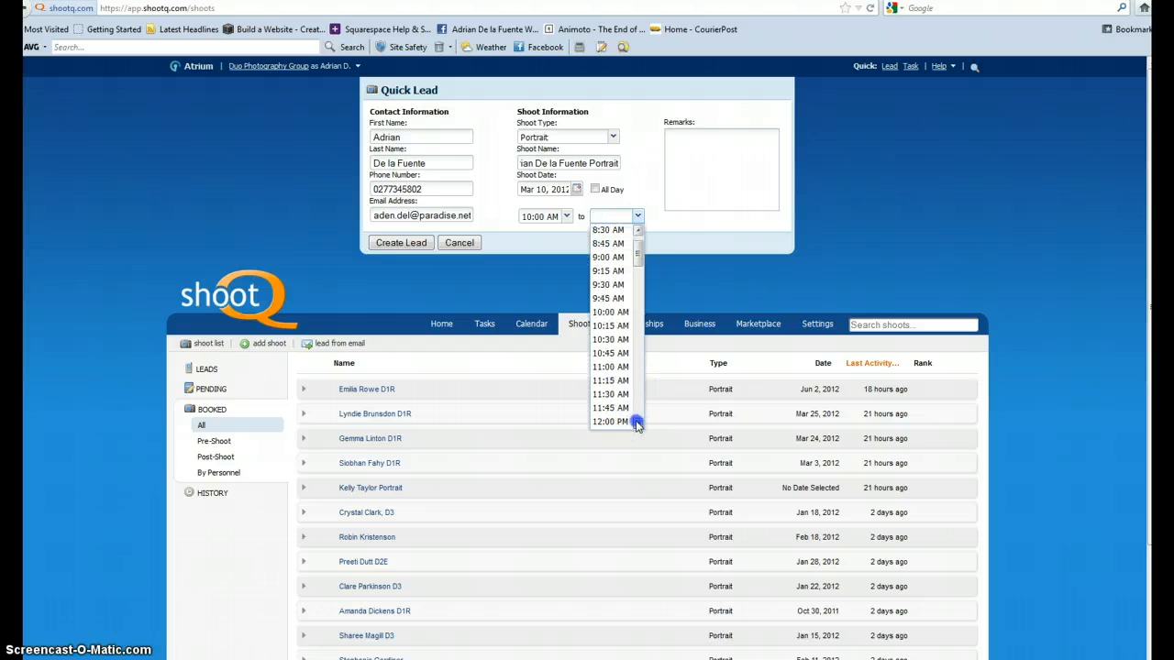
pyautogui.click(609, 402)
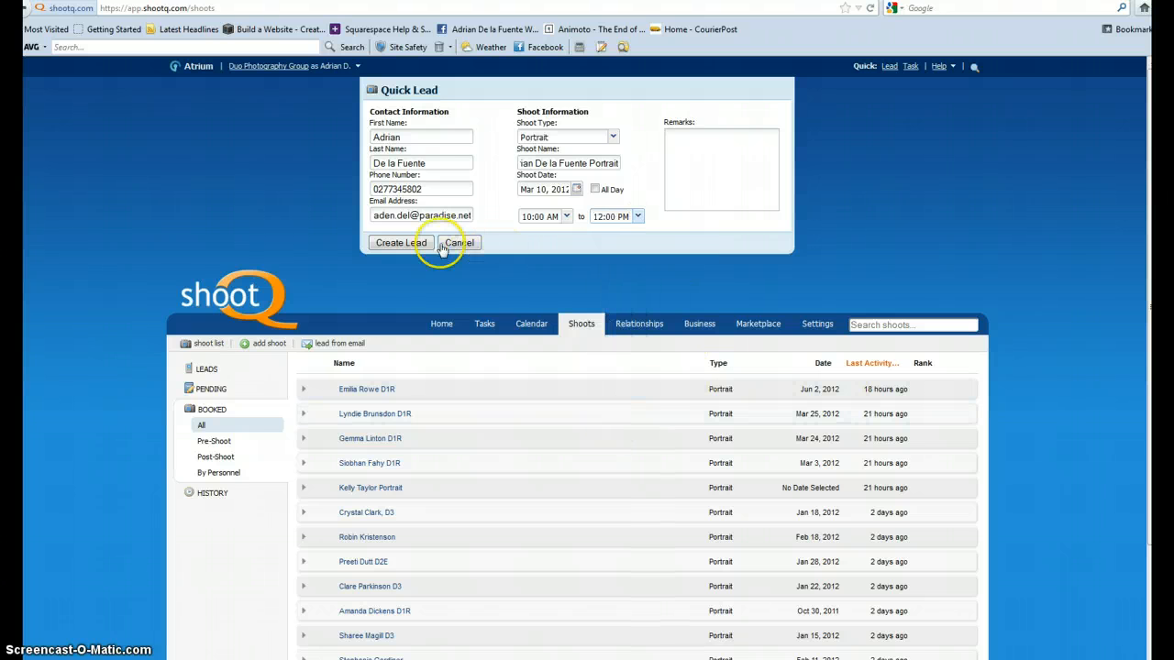
pyautogui.click(410, 248)
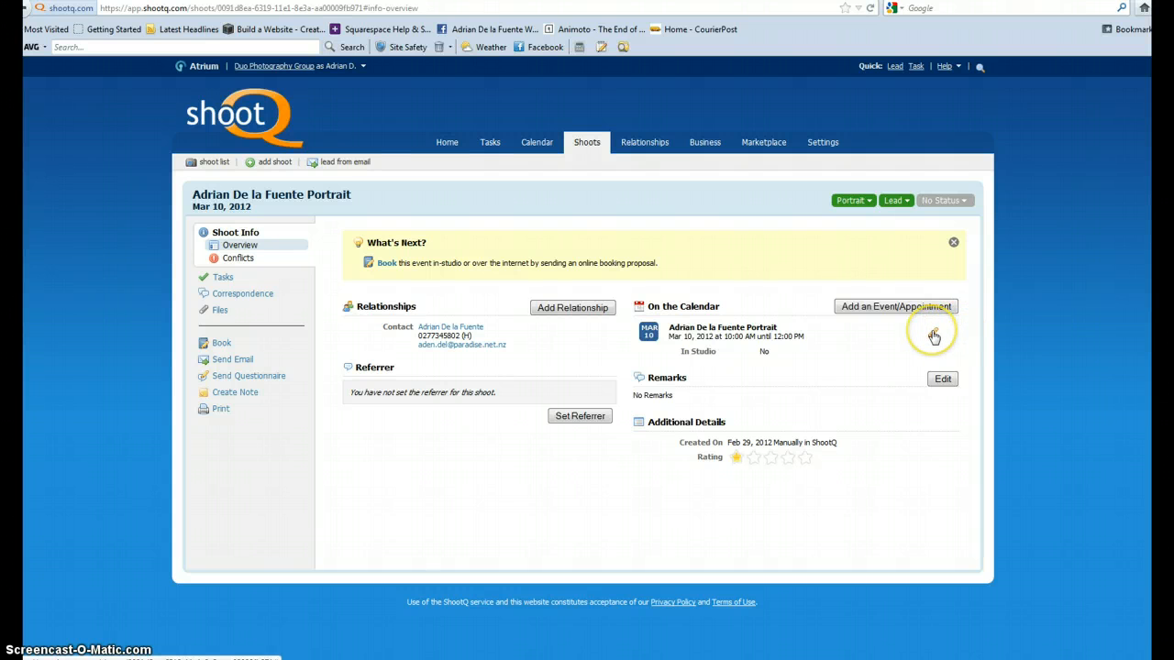
# Start a manual booking for the shoot and assign the portrait shoot duo 1 workflow starting at Post-Booking.
pyautogui.click(385, 263)
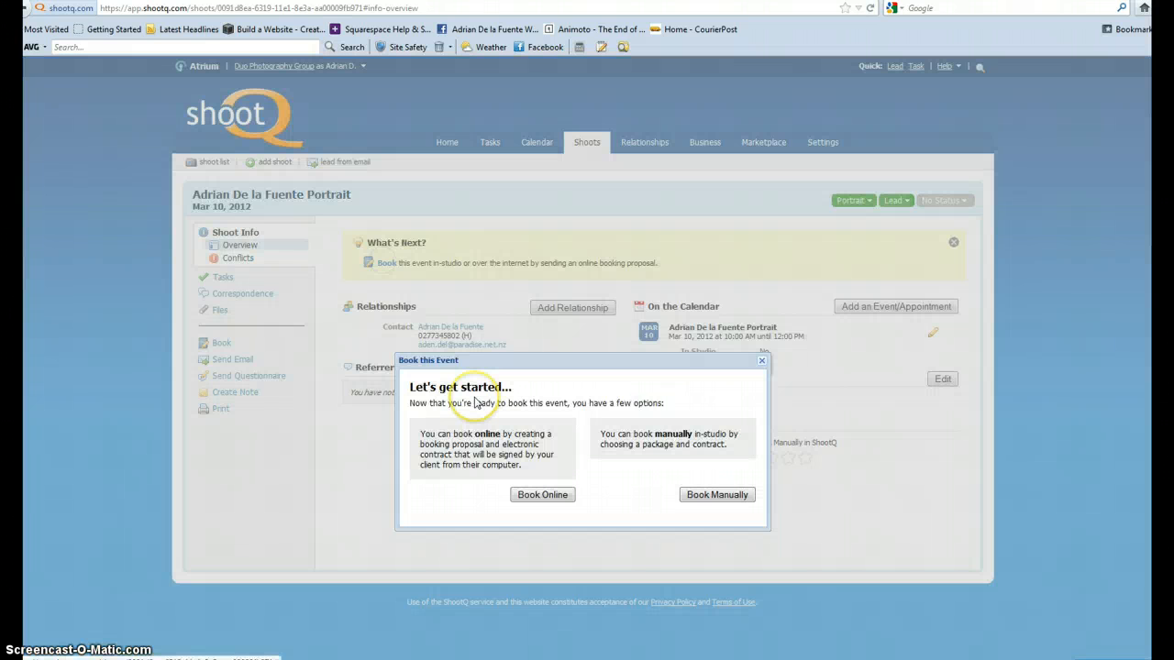
pyautogui.click(733, 497)
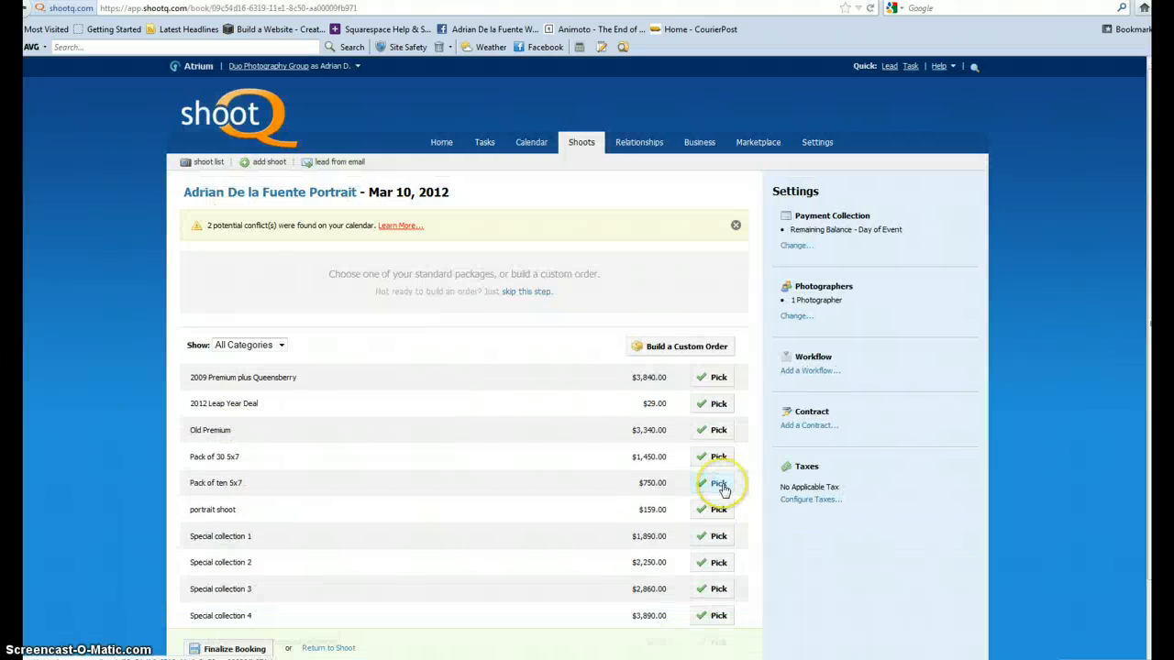
pyautogui.scroll(-2, 713, 487)
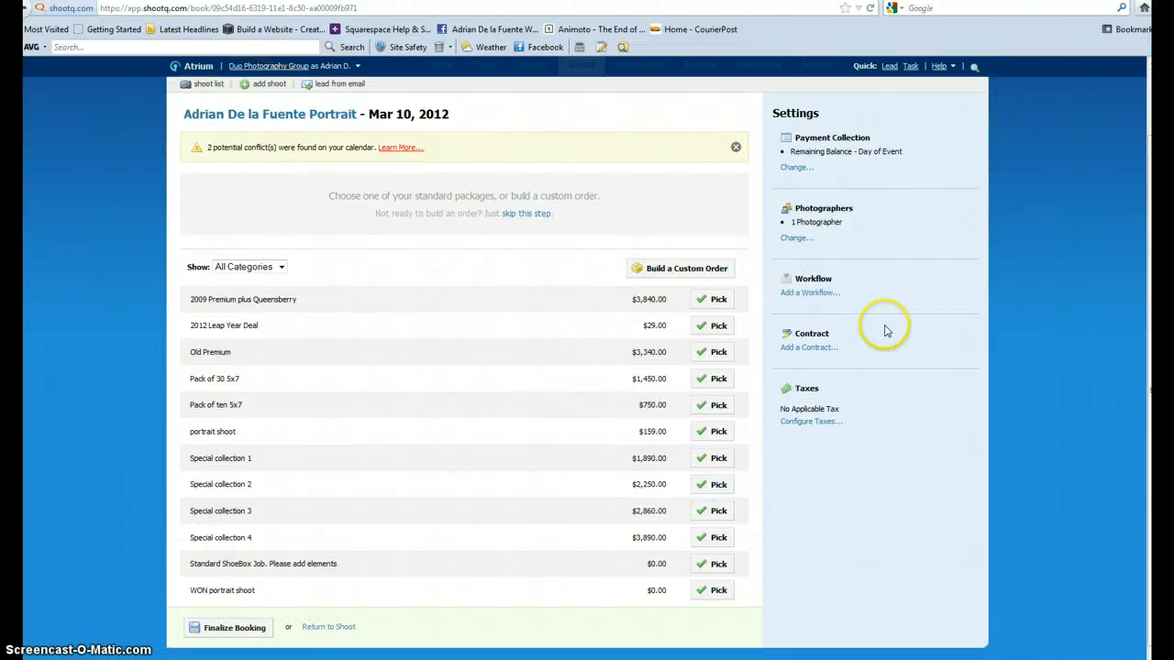
pyautogui.click(819, 293)
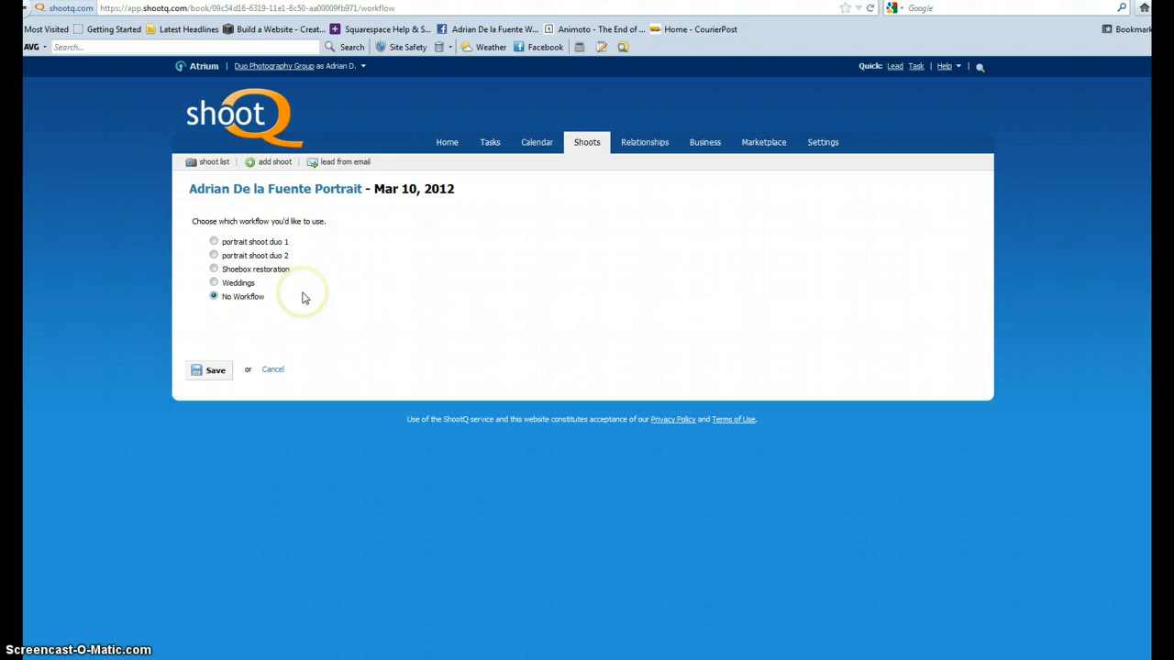
pyautogui.click(212, 242)
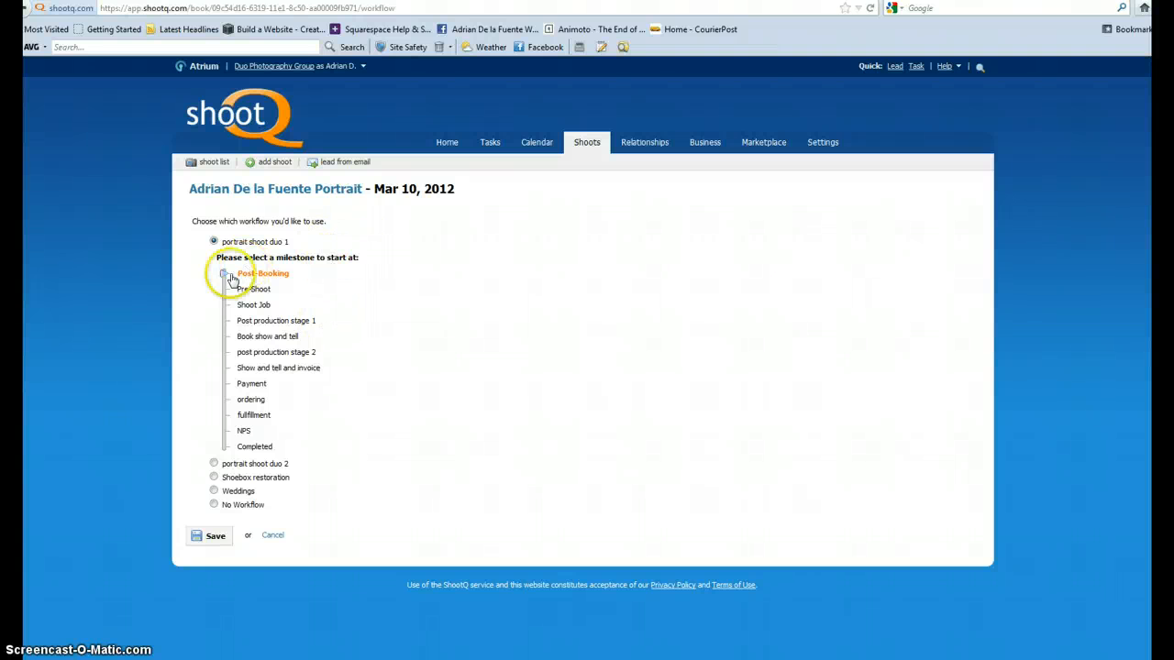
pyautogui.click(214, 537)
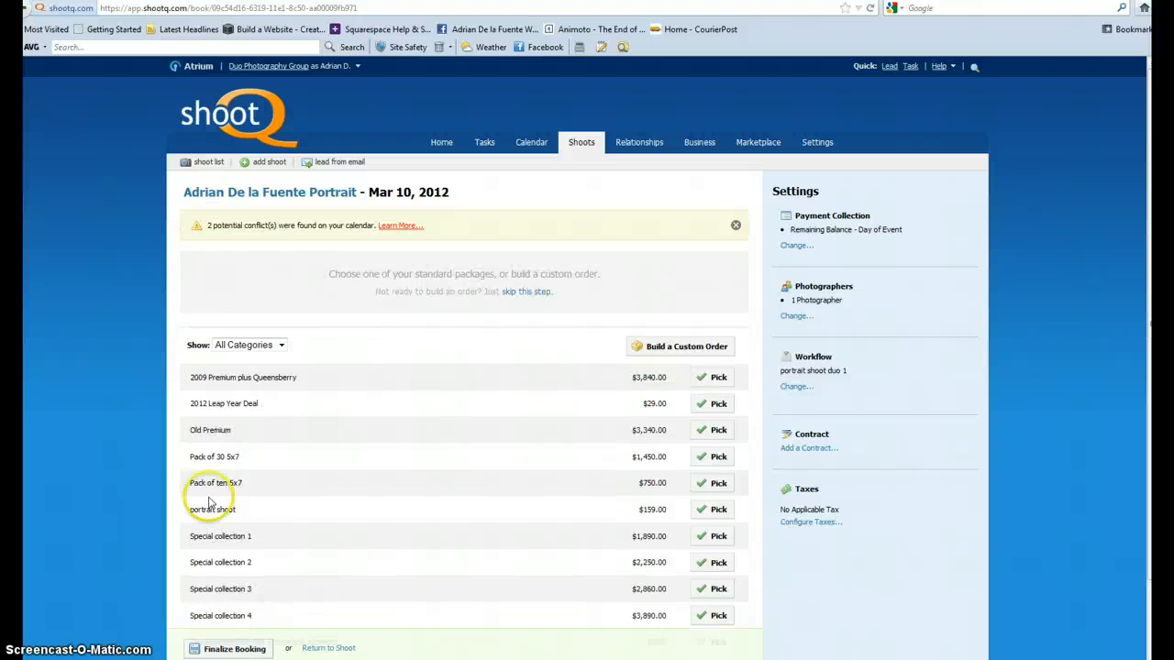
# Finalize the booking without a package, declining to choose specific photographers.
pyautogui.scroll(-2, 189, 332)
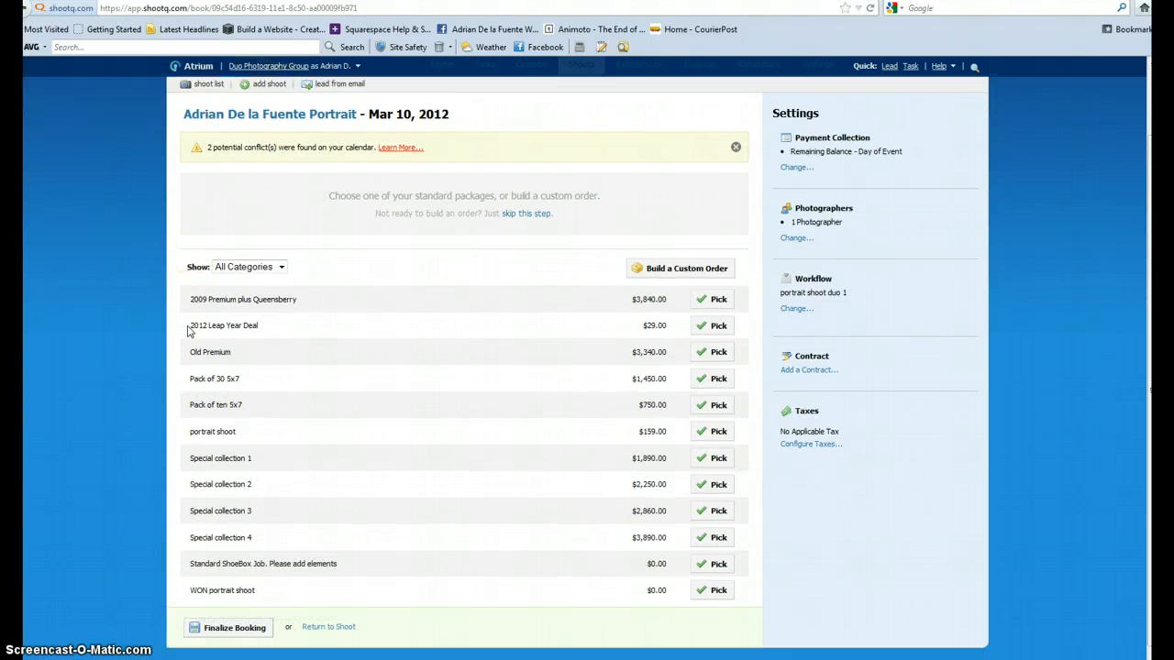
pyautogui.click(248, 629)
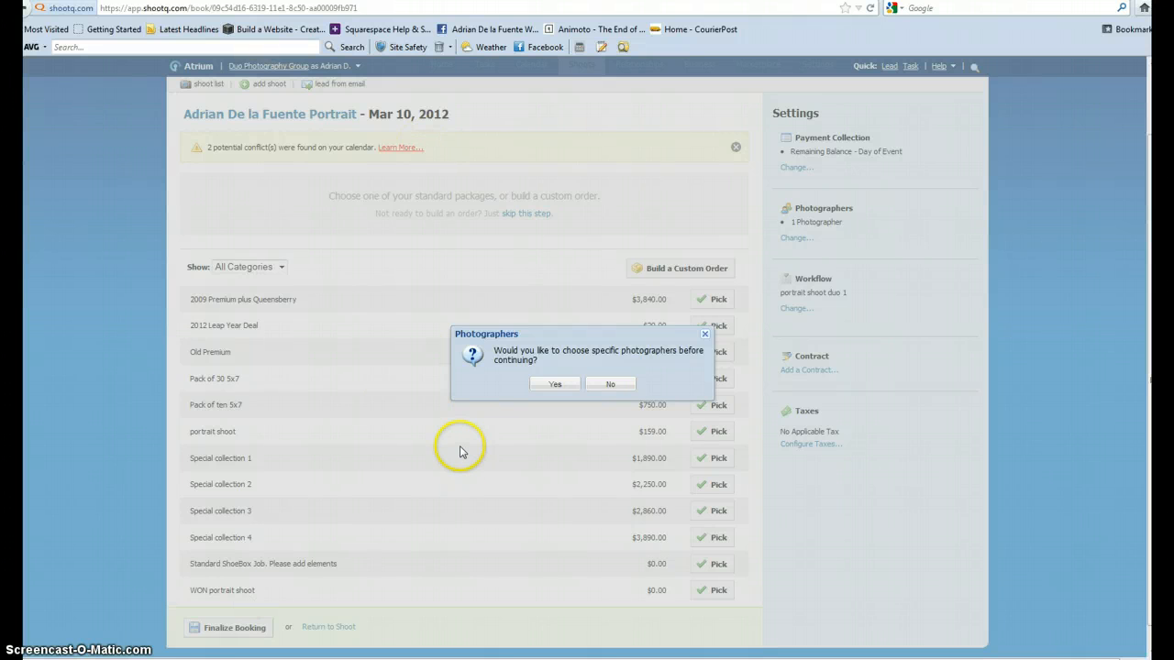
pyautogui.click(631, 386)
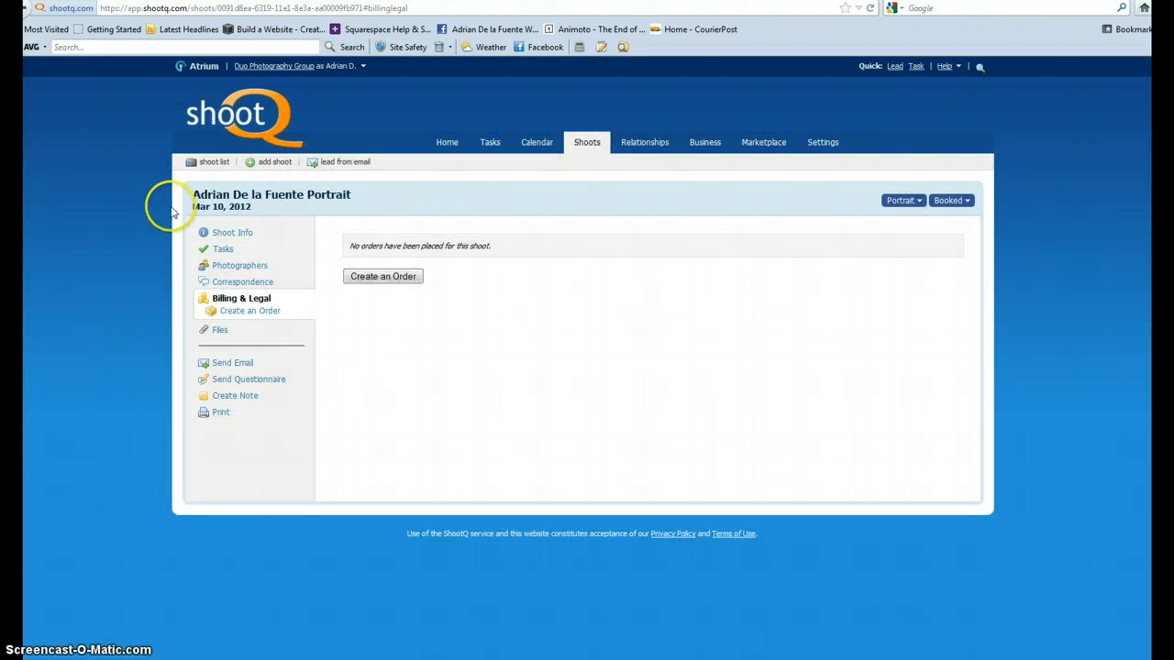
# Rename the shoot's calendar event to the client's full name followed by D2 and save it.
pyautogui.click(229, 232)
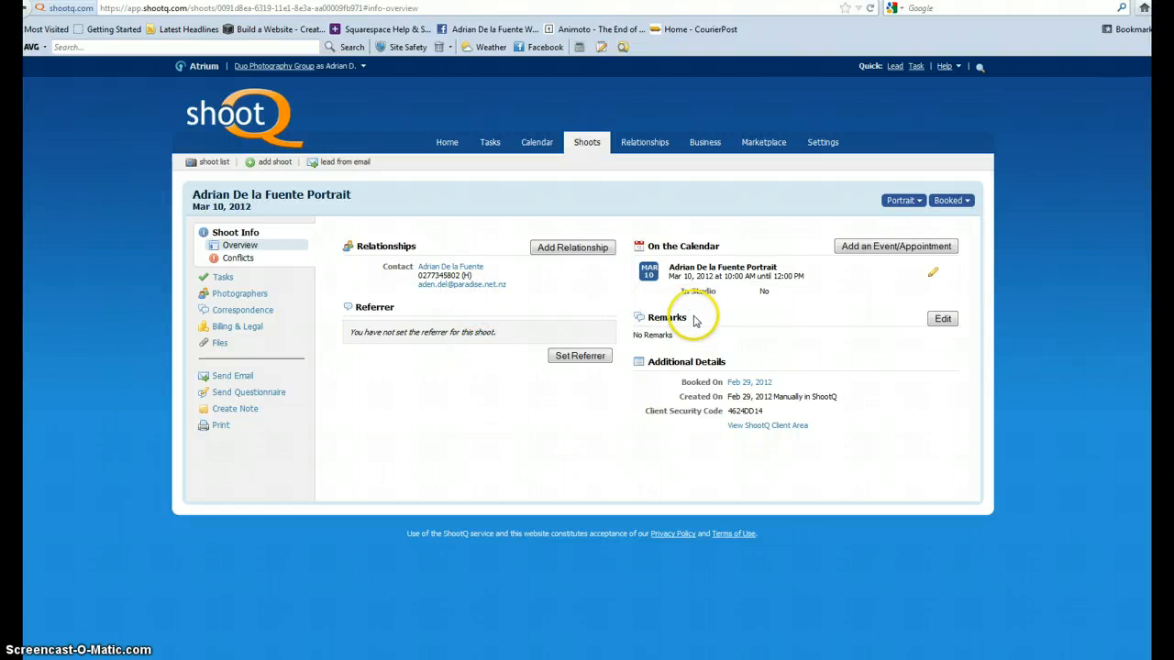
pyautogui.click(932, 274)
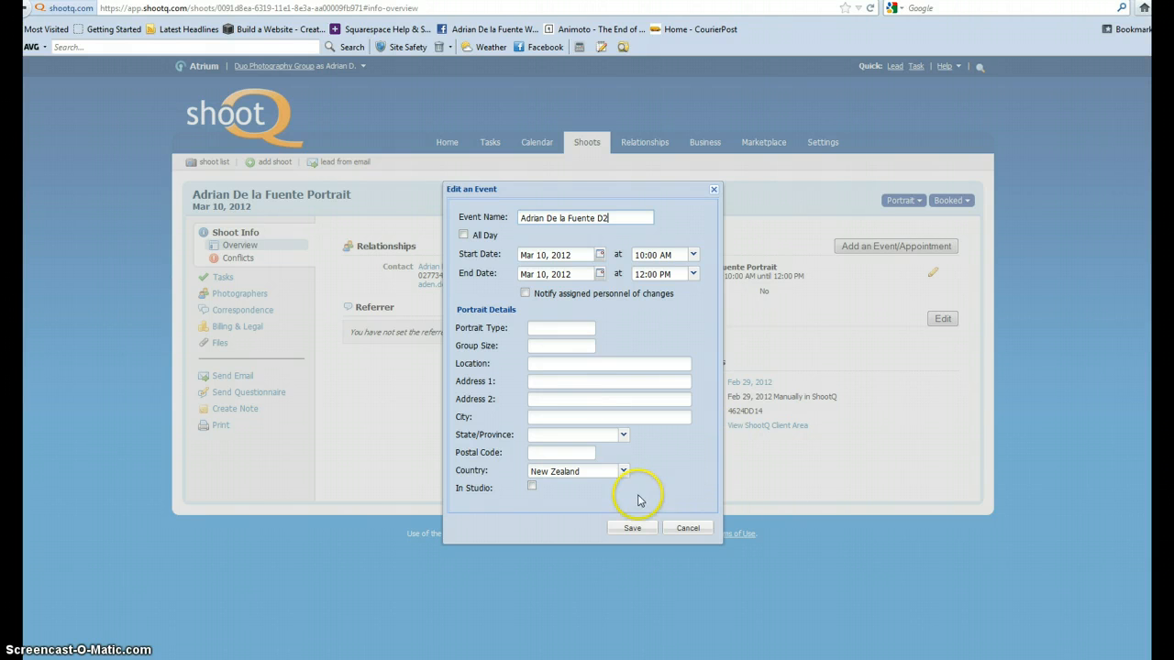
pyautogui.click(633, 528)
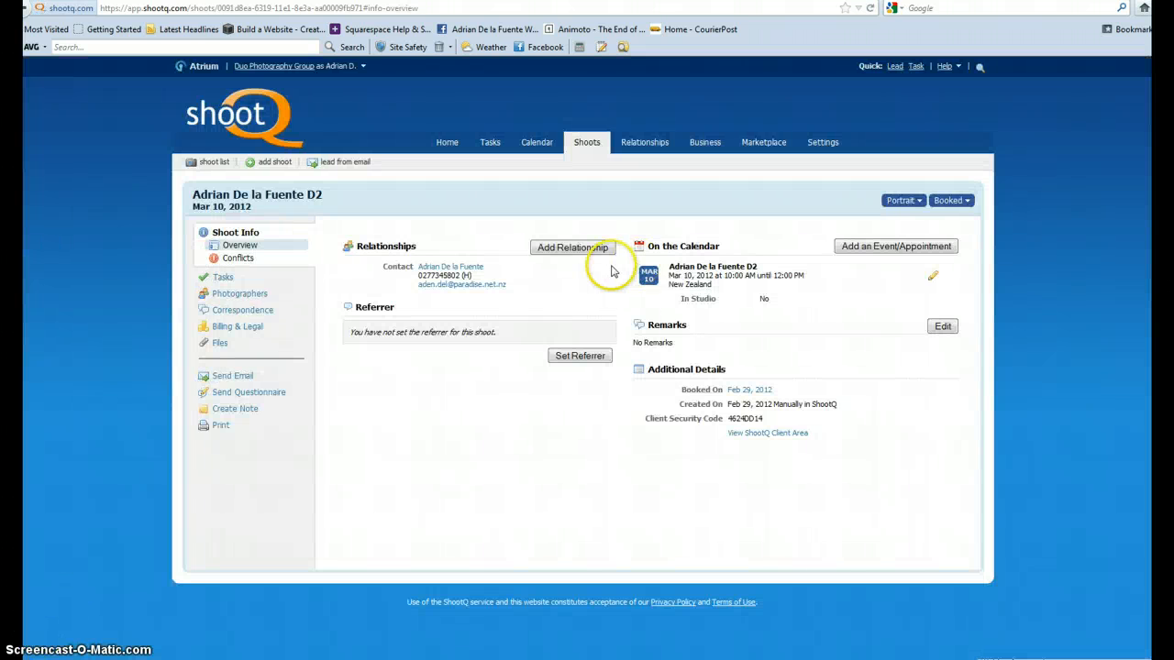
# Open the client's contact info for editing and set the home address country to New Zealand.
pyautogui.click(463, 269)
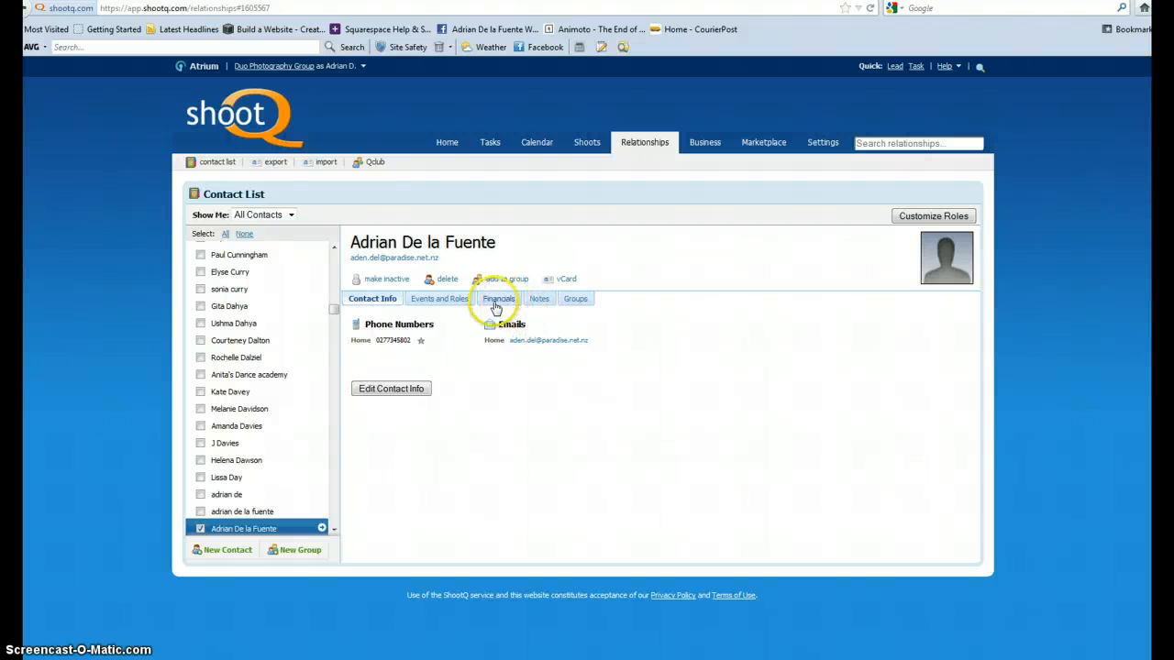
pyautogui.click(392, 393)
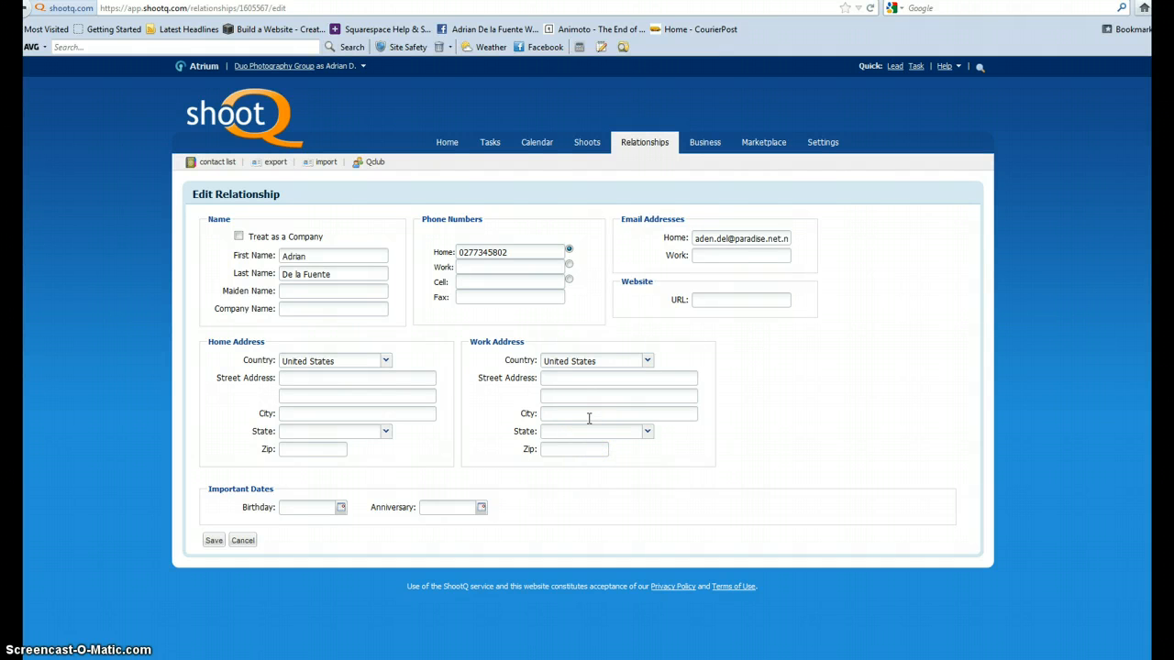
pyautogui.click(574, 448)
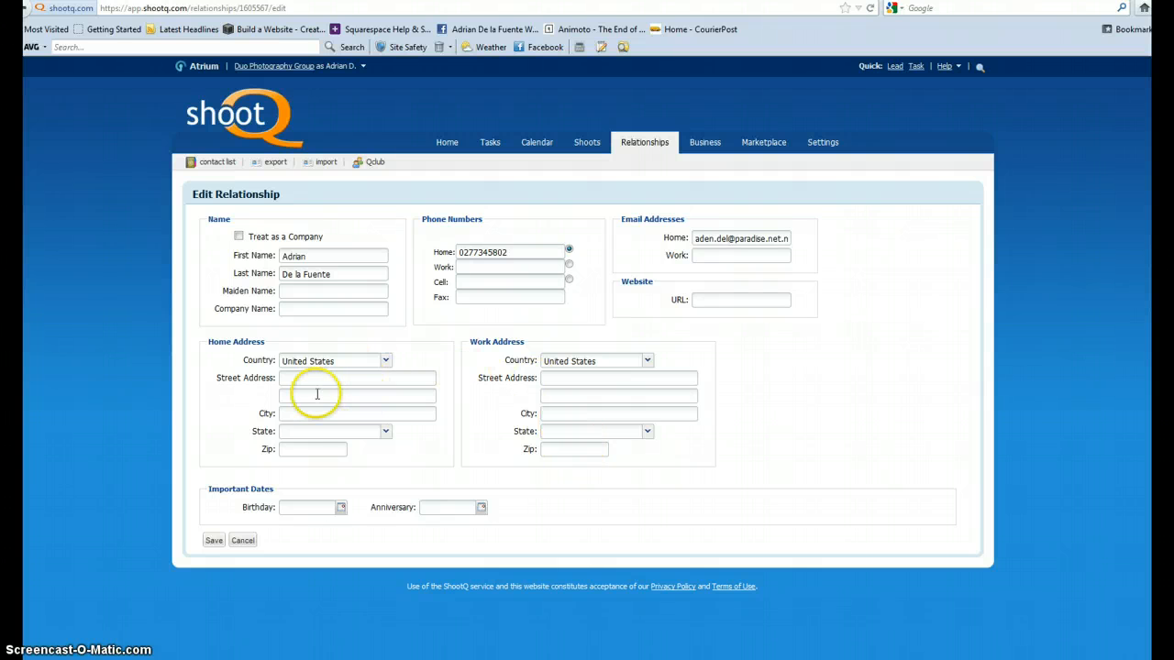
pyautogui.click(386, 360)
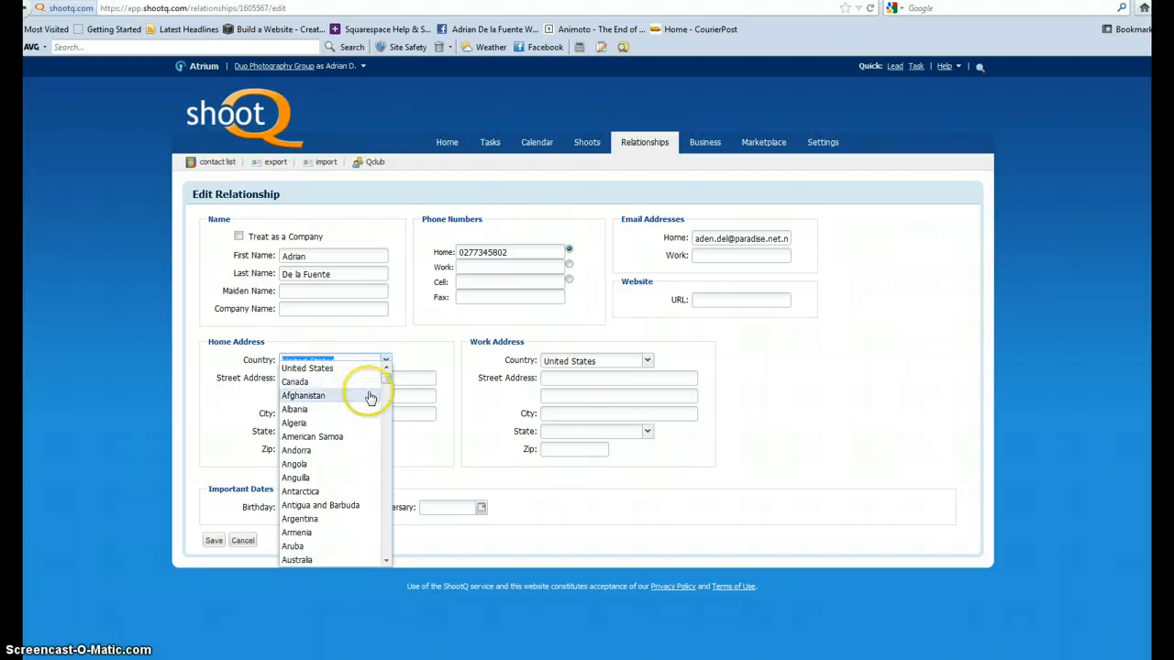
pyautogui.write('N')
pyautogui.press('Down')
pyautogui.press('Down')
pyautogui.press('Down')
pyautogui.press('Down')
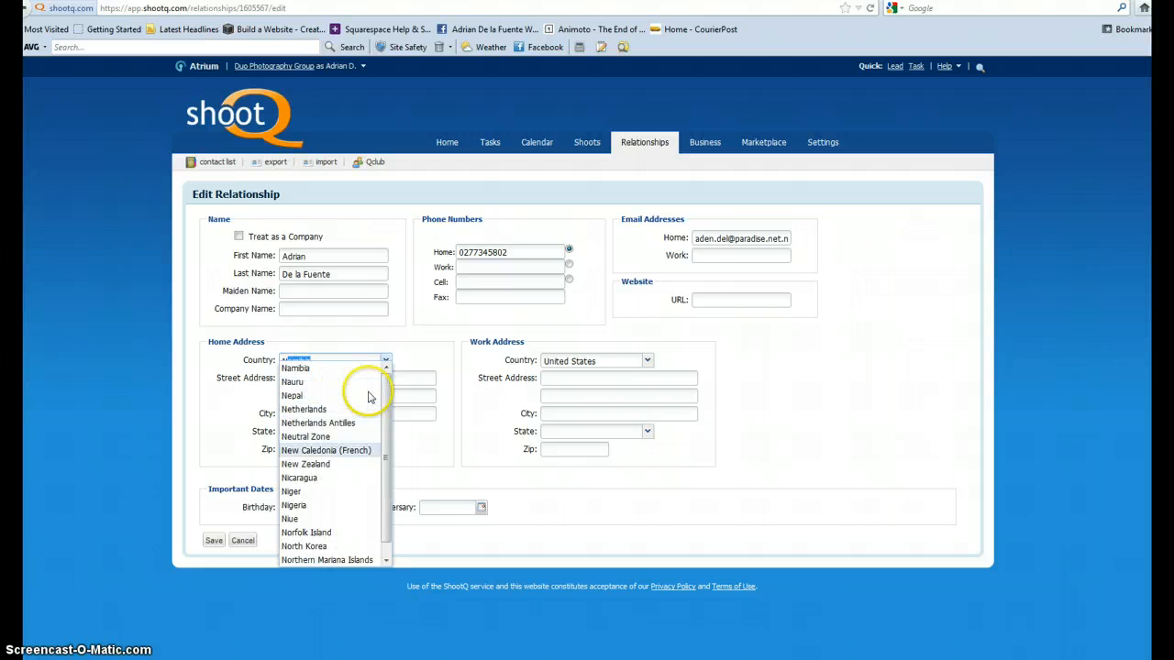
pyautogui.press('Down')
pyautogui.press('Return')
# Fill in the client's home street address, suburb and city.
pyautogui.click(298, 377)
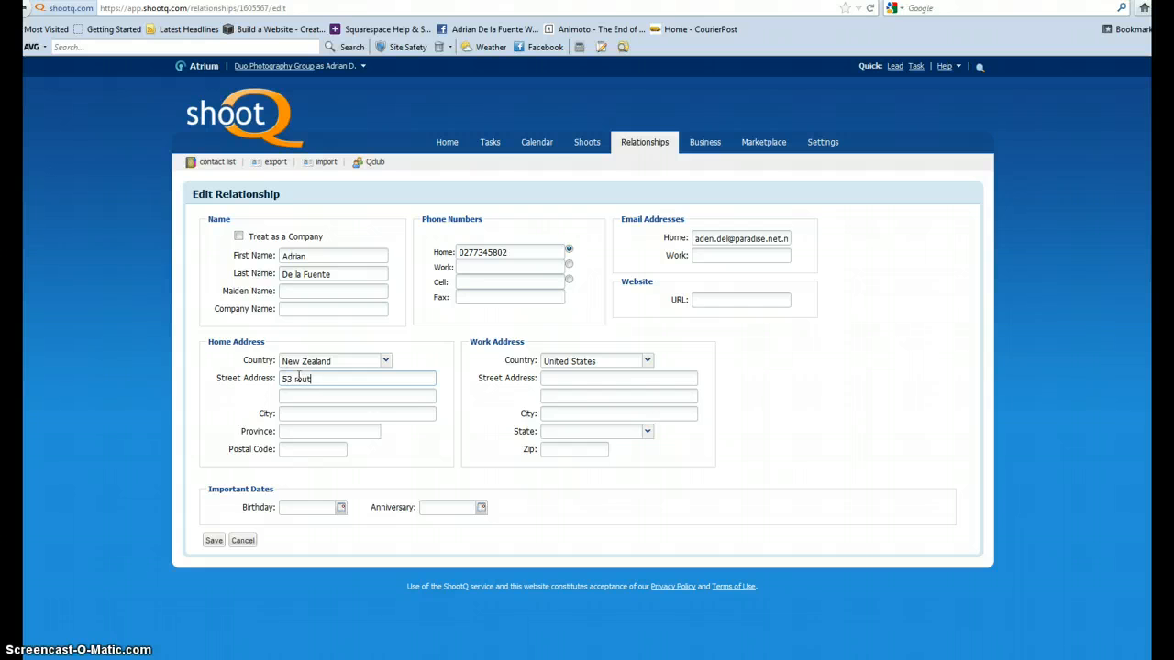
pyautogui.press('Tab')
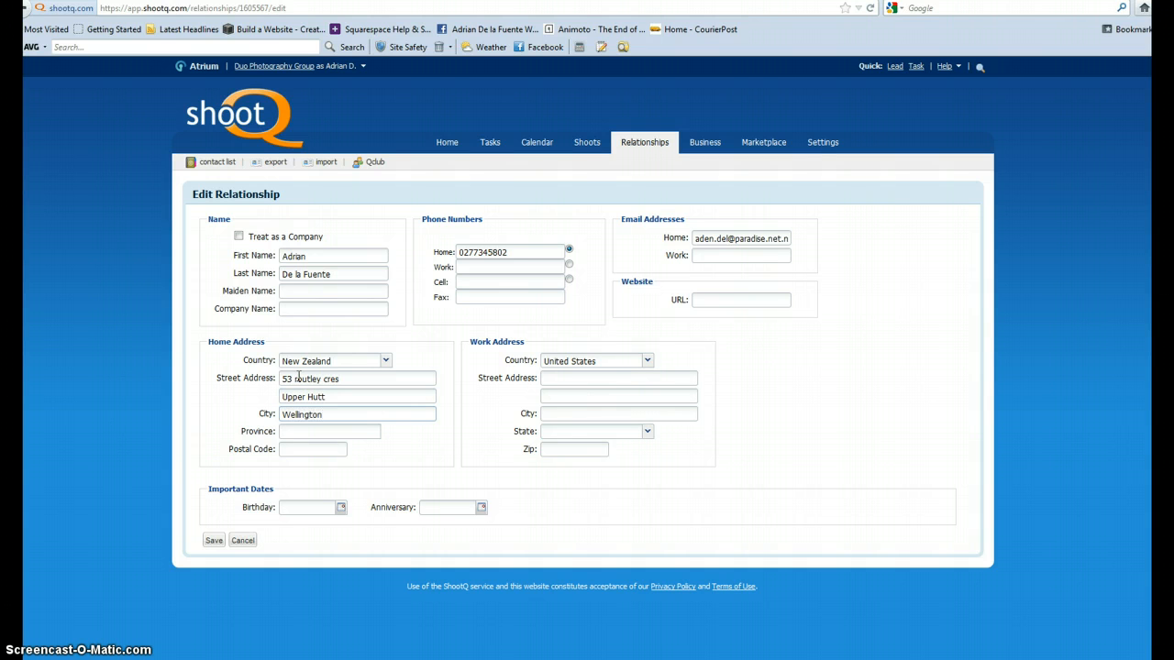
pyautogui.press('Tab')
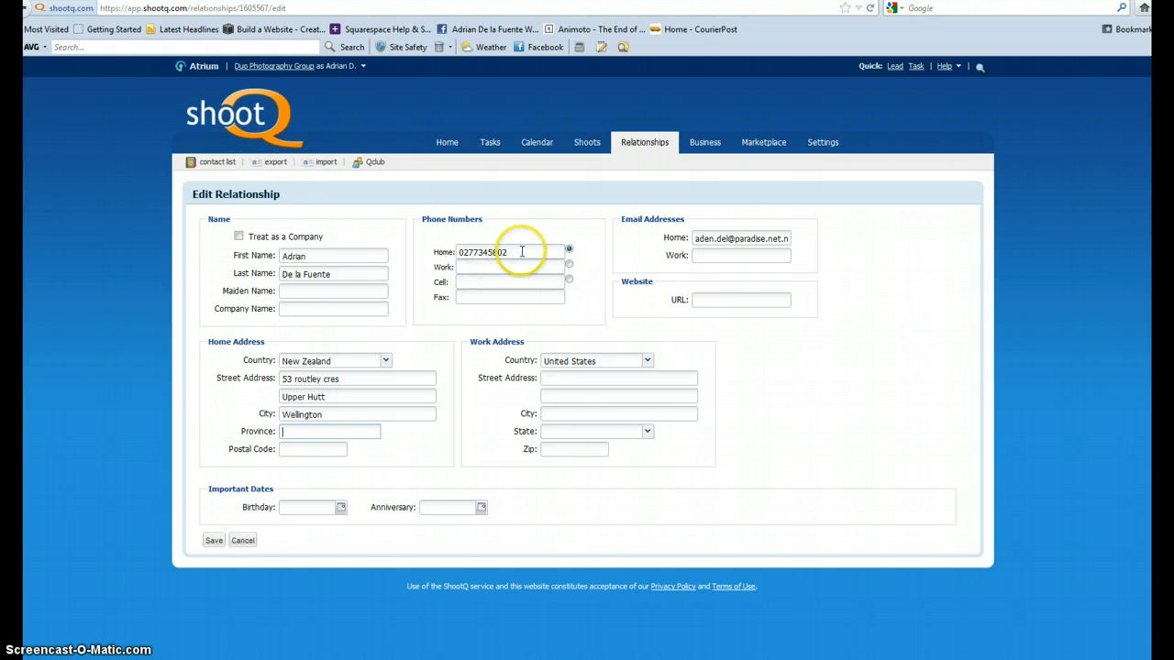
# Enter the client's work phone number.
pyautogui.click(472, 266)
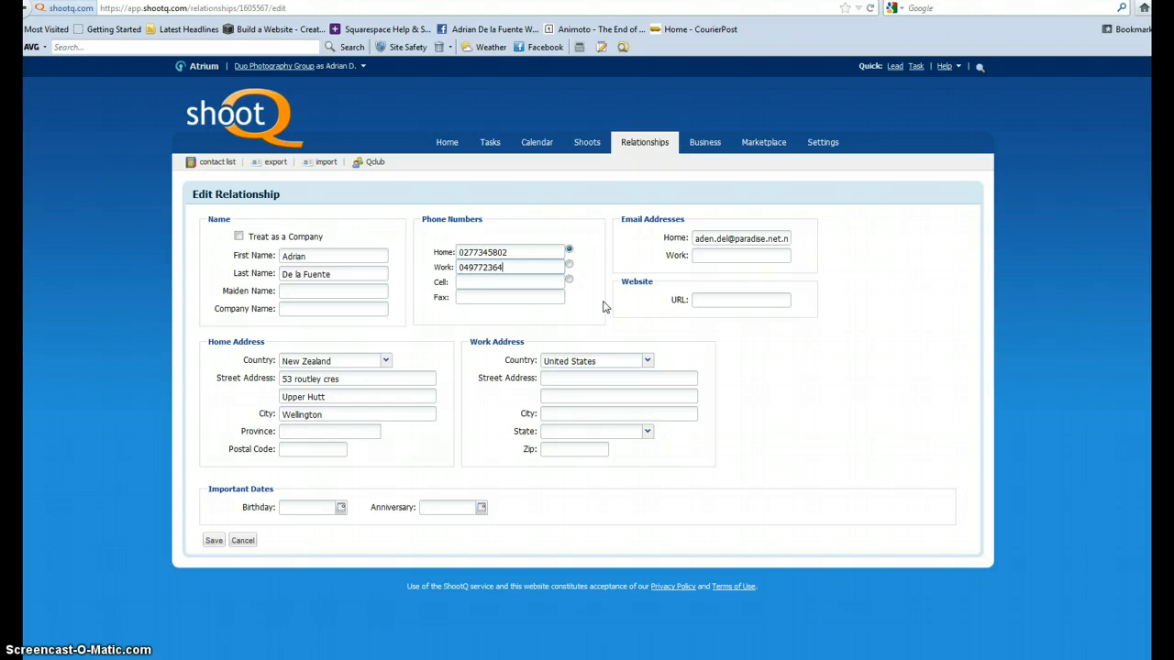
pyautogui.click(512, 296)
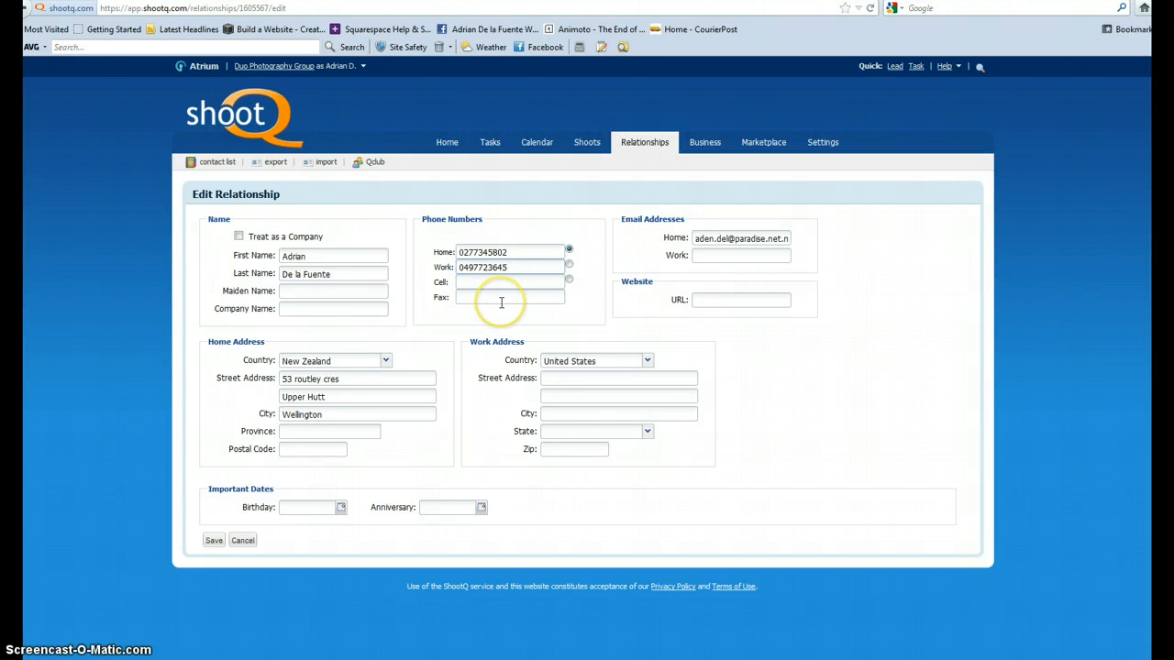
# Set the contact's work address country to New Zealand, then save the contact details and dismiss the confirmation.
pyautogui.click(472, 281)
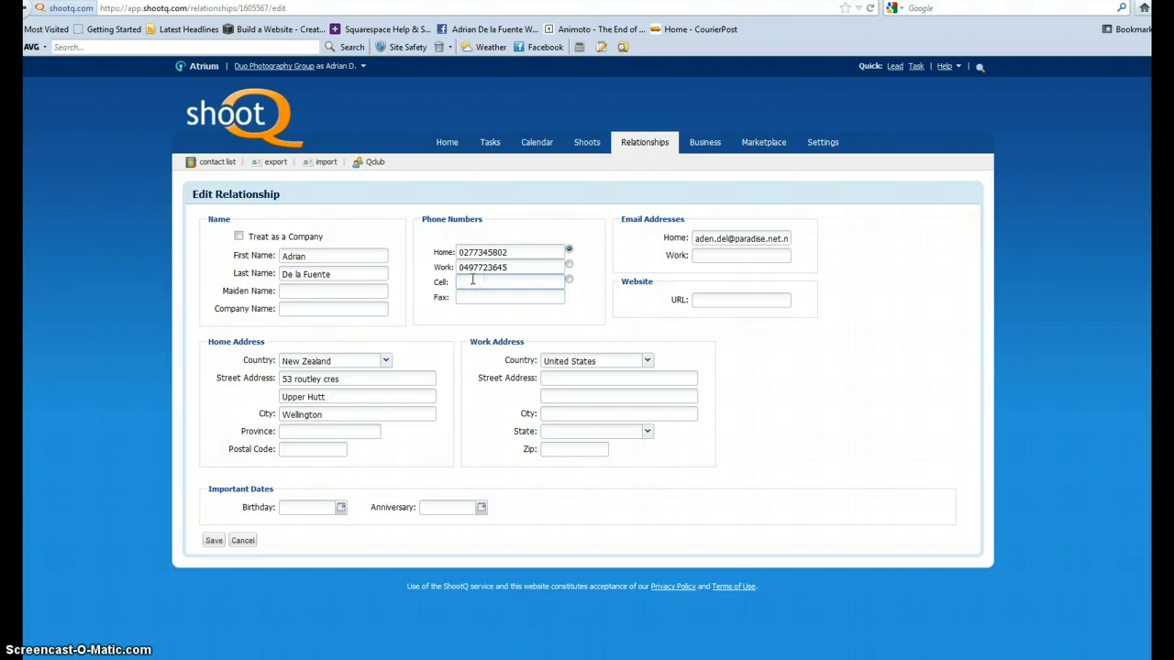
pyautogui.click(463, 265)
pyautogui.click(646, 361)
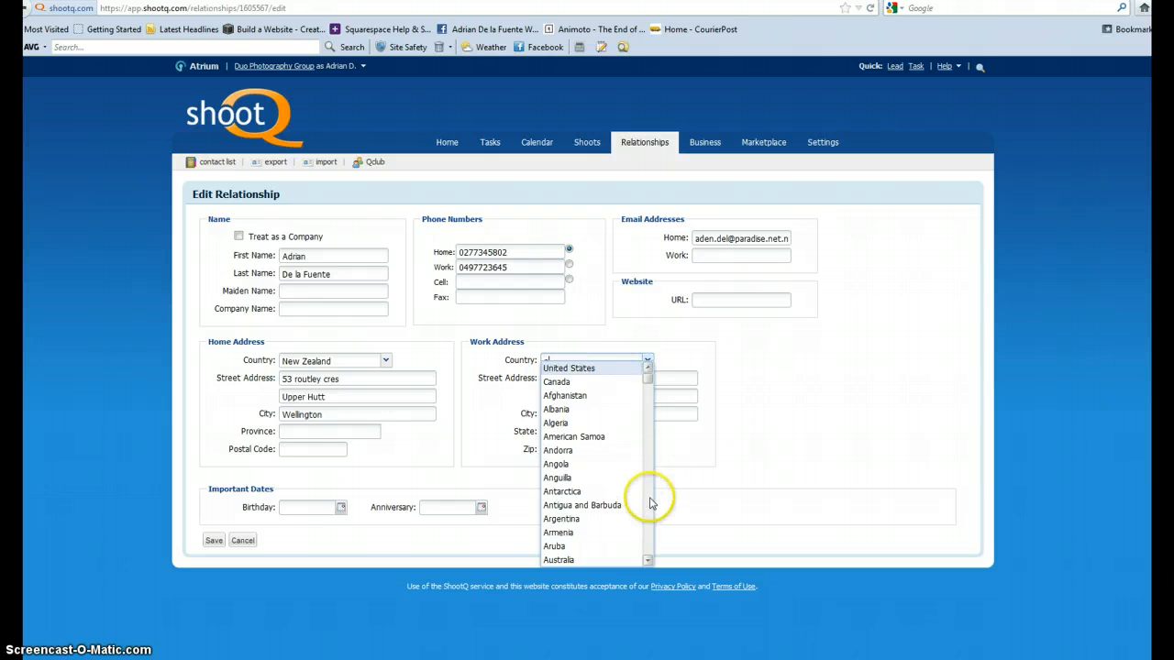
pyautogui.write('n')
pyautogui.press('Down')
pyautogui.press('Down')
pyautogui.press('Down')
pyautogui.press('Down')
pyautogui.press('Down')
pyautogui.press('Down')
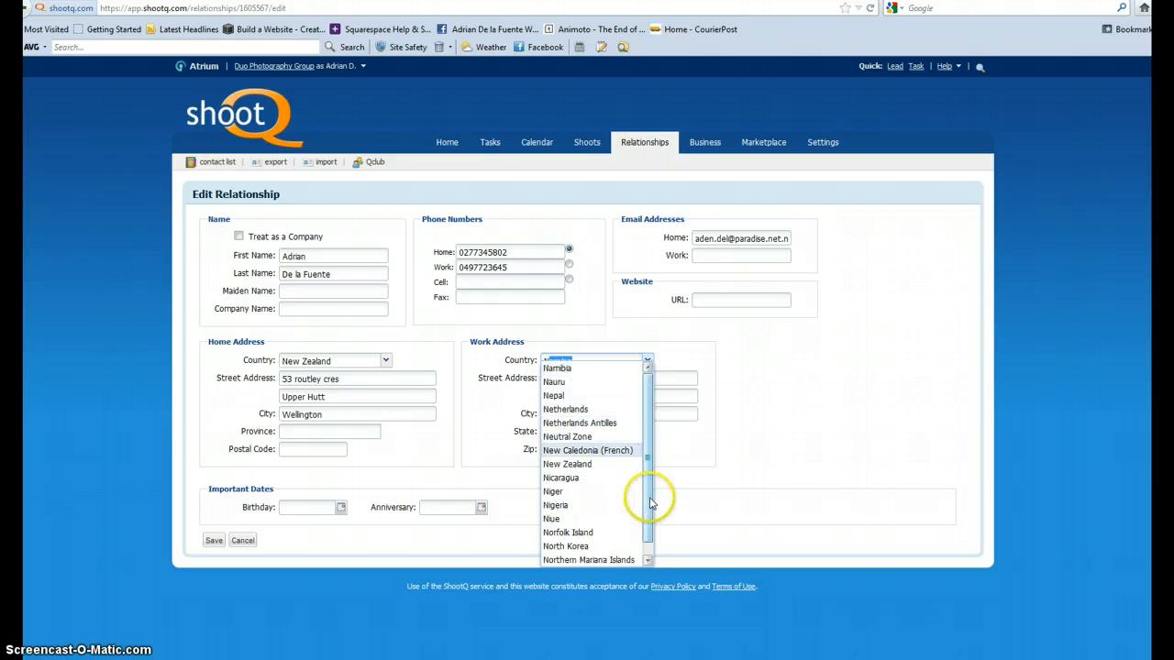
pyautogui.press('Down')
pyautogui.press('Return')
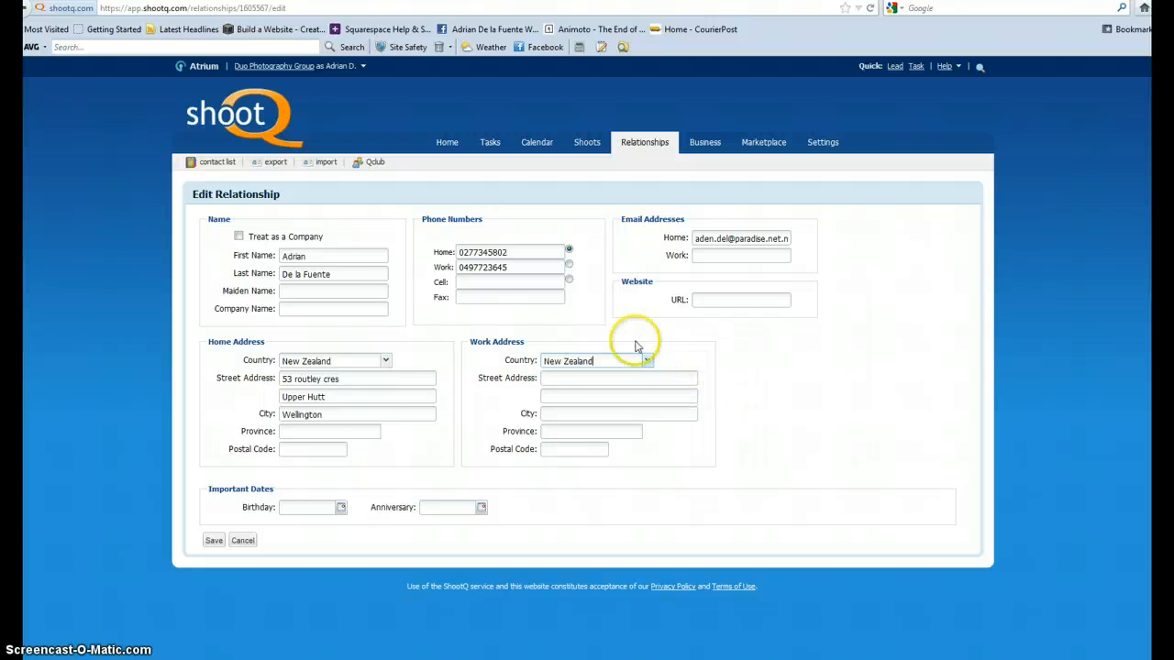
pyautogui.click(213, 540)
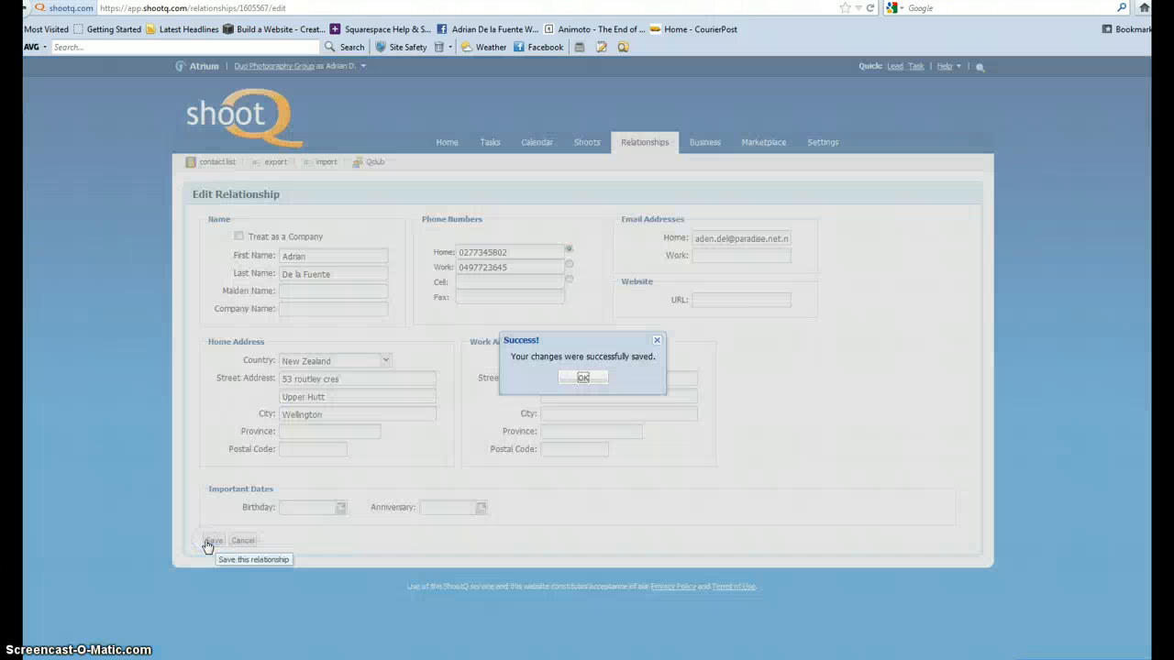
pyautogui.click(583, 378)
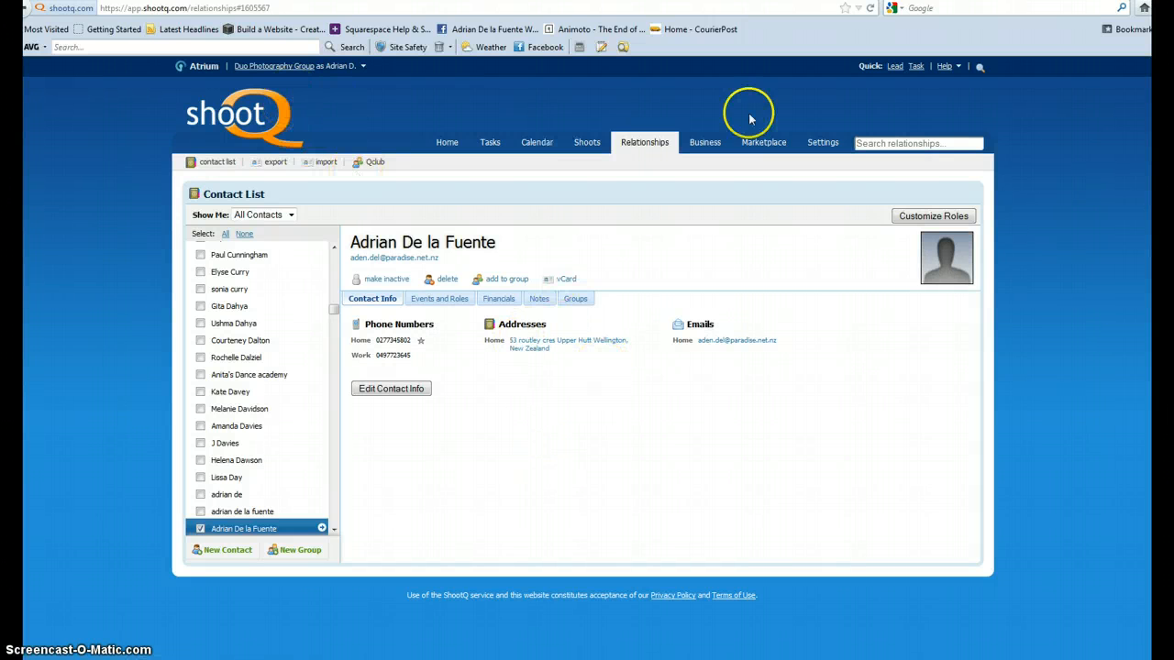
# Search the booked shoots for the client's first name and open the matching portrait shoot's task list.
pyautogui.click(596, 144)
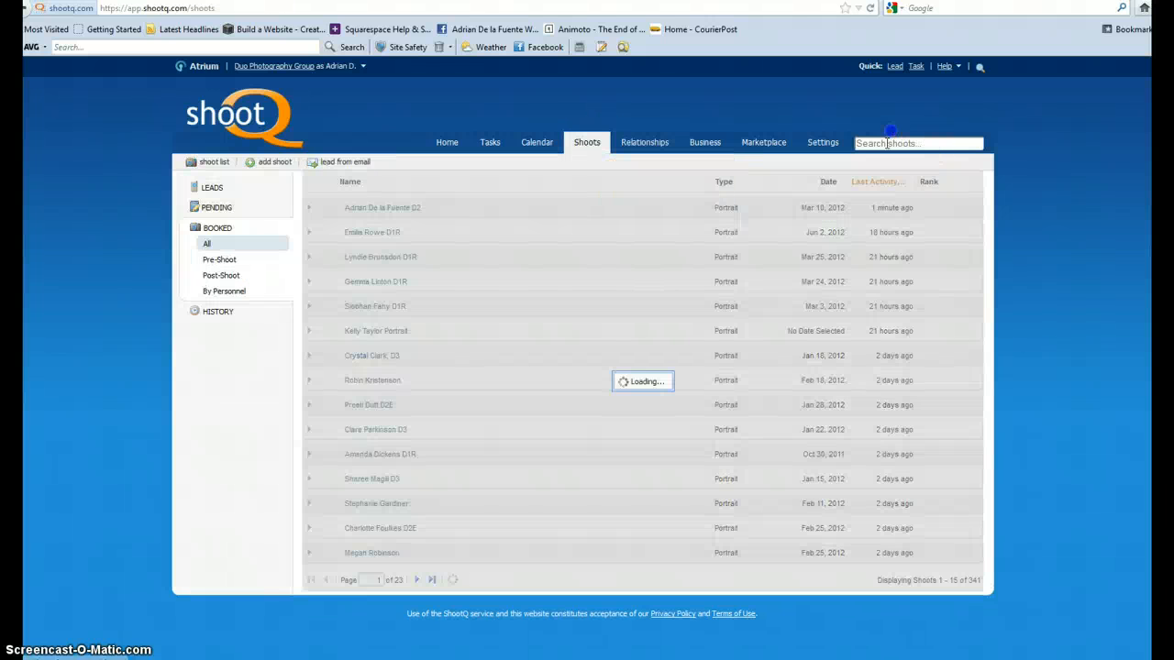
pyautogui.click(884, 143)
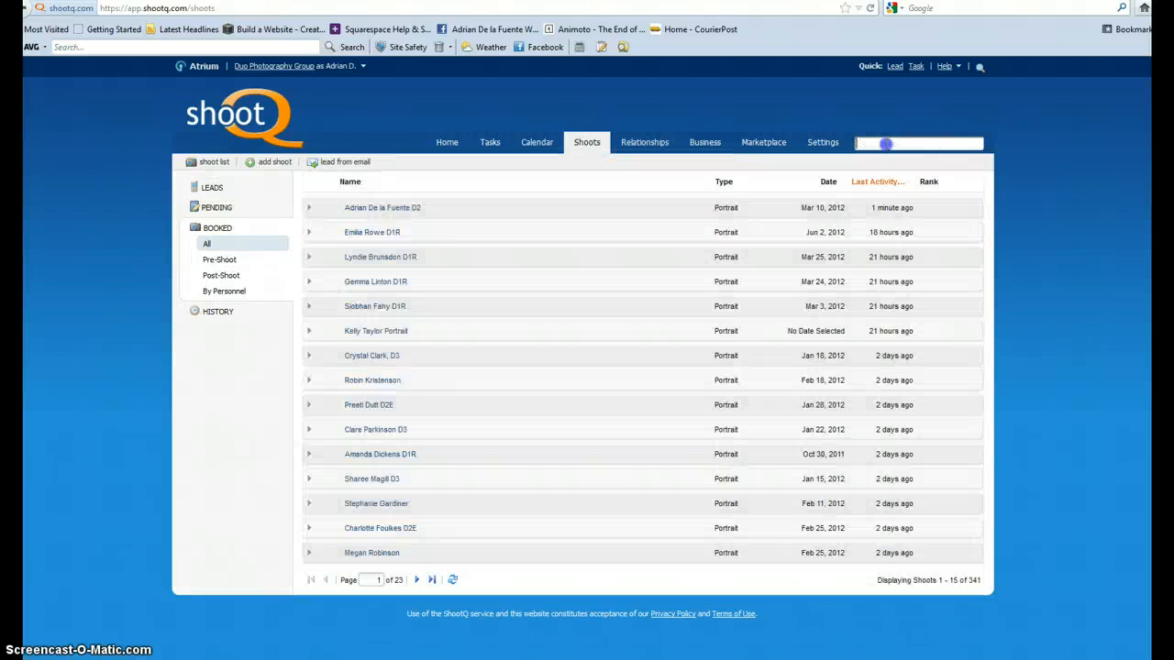
pyautogui.write('adrian')
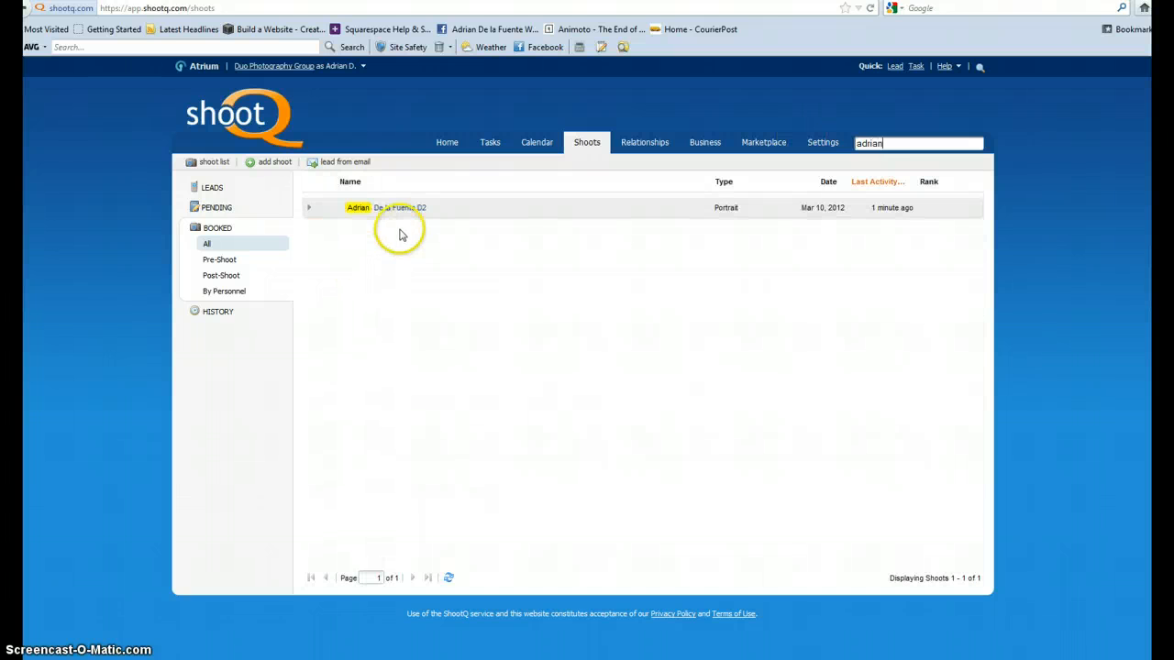
pyautogui.click(394, 209)
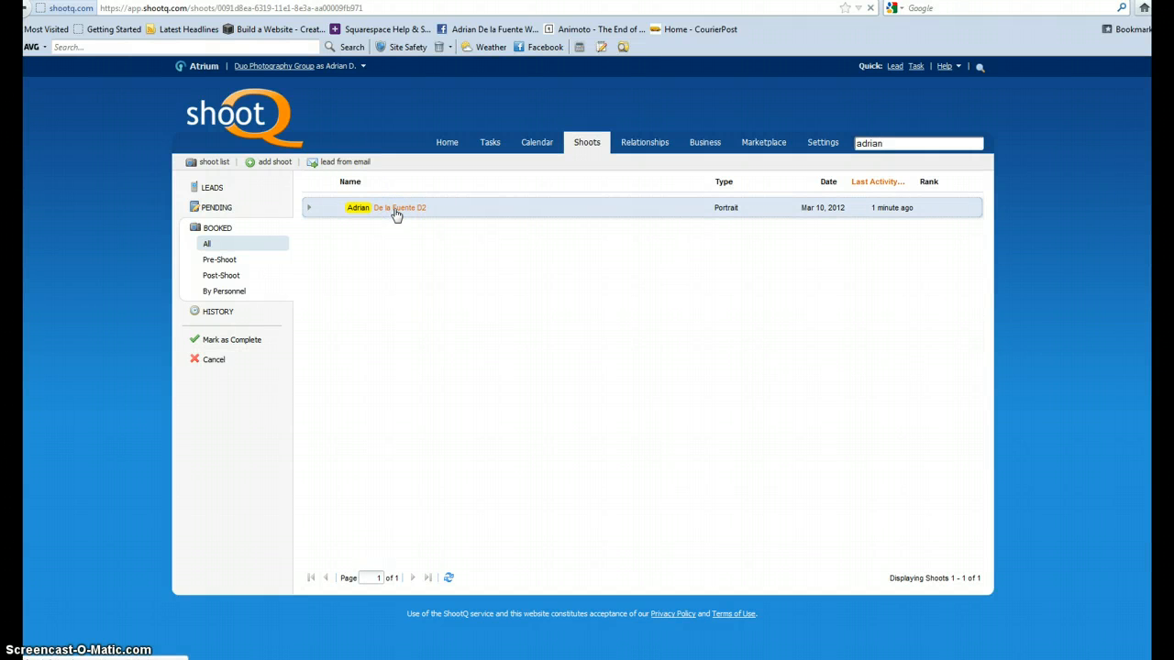
pyautogui.click(396, 211)
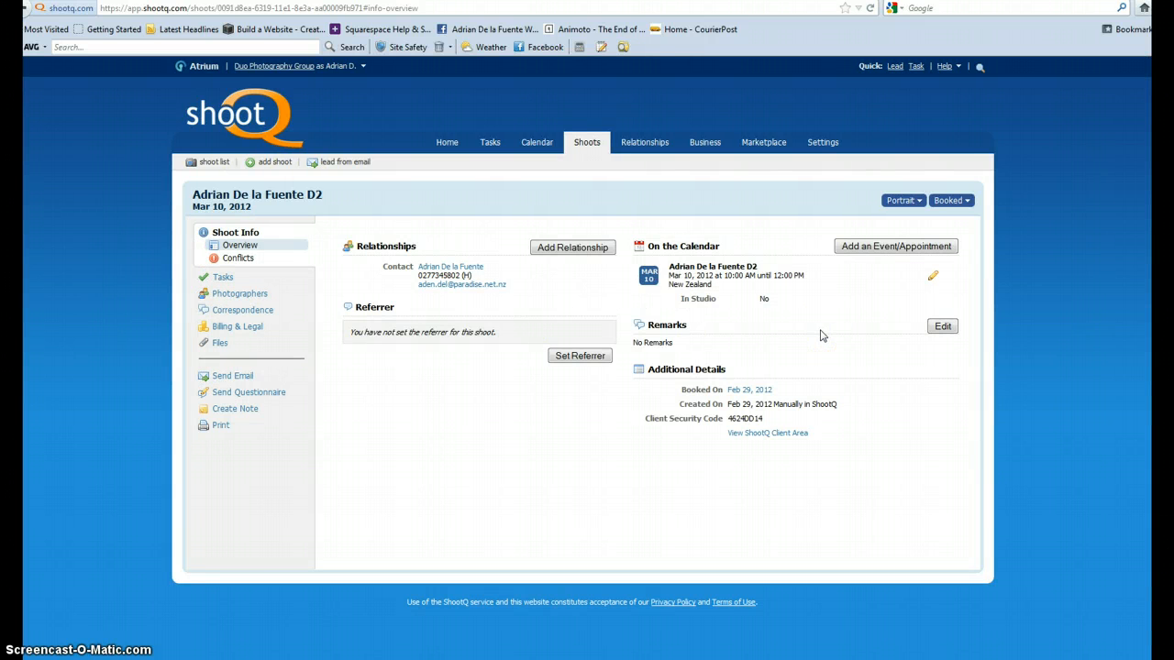
pyautogui.click(223, 277)
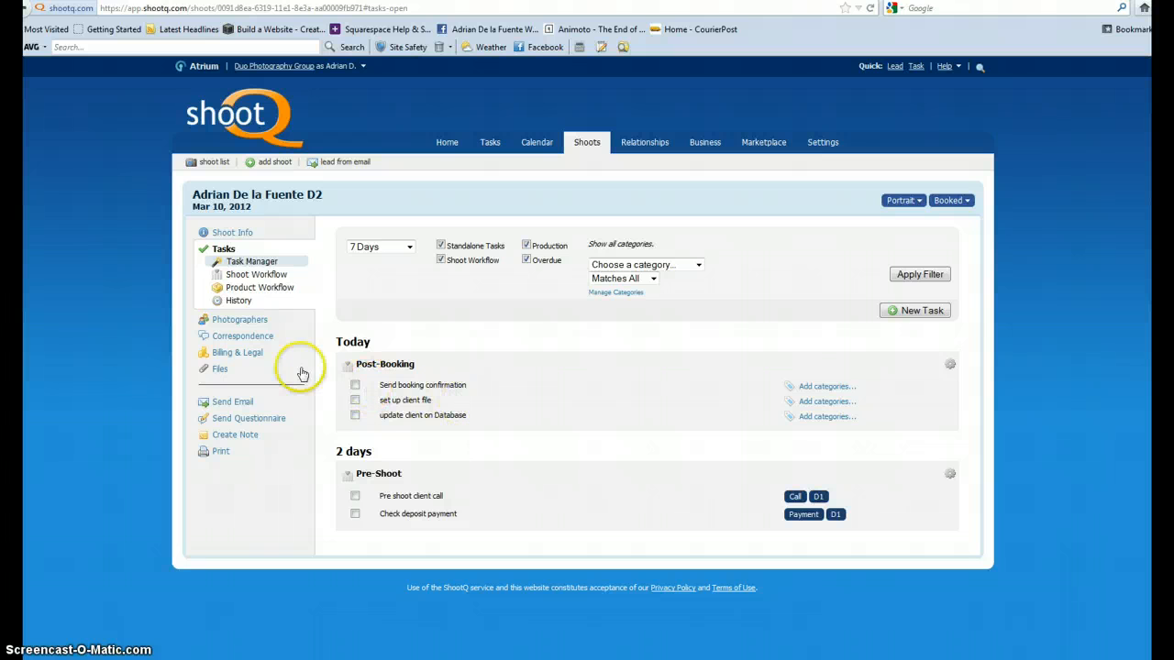
# Compose an email to the client from the "Portrait Compettion winner booking" template and send it immediately.
pyautogui.click(236, 401)
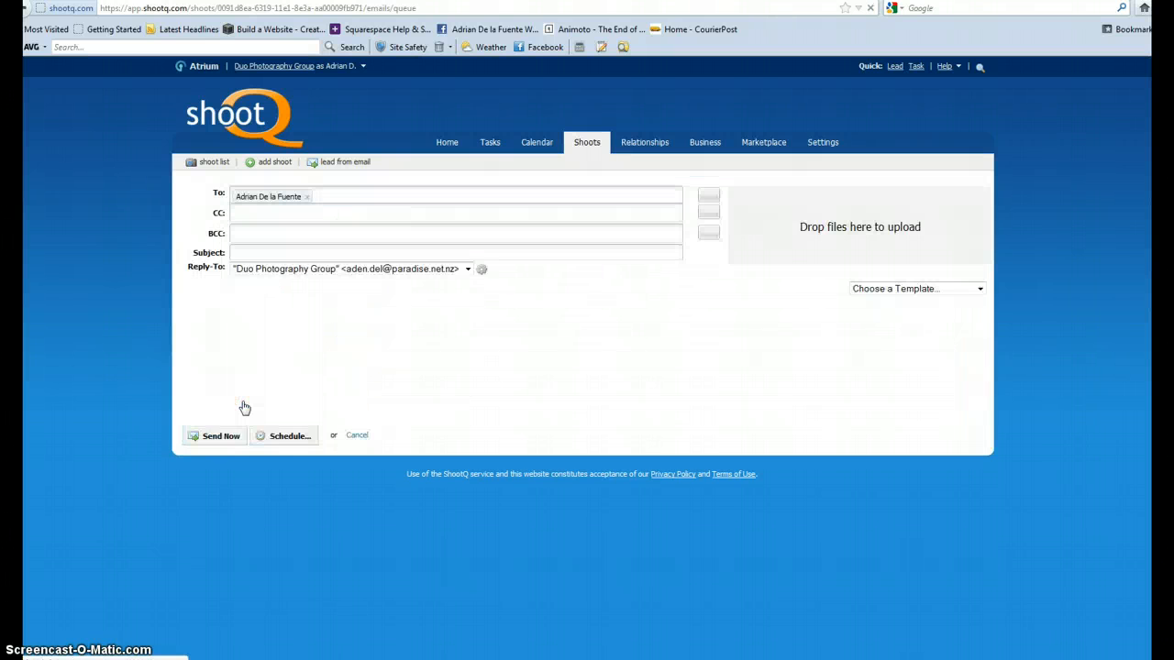
pyautogui.click(971, 289)
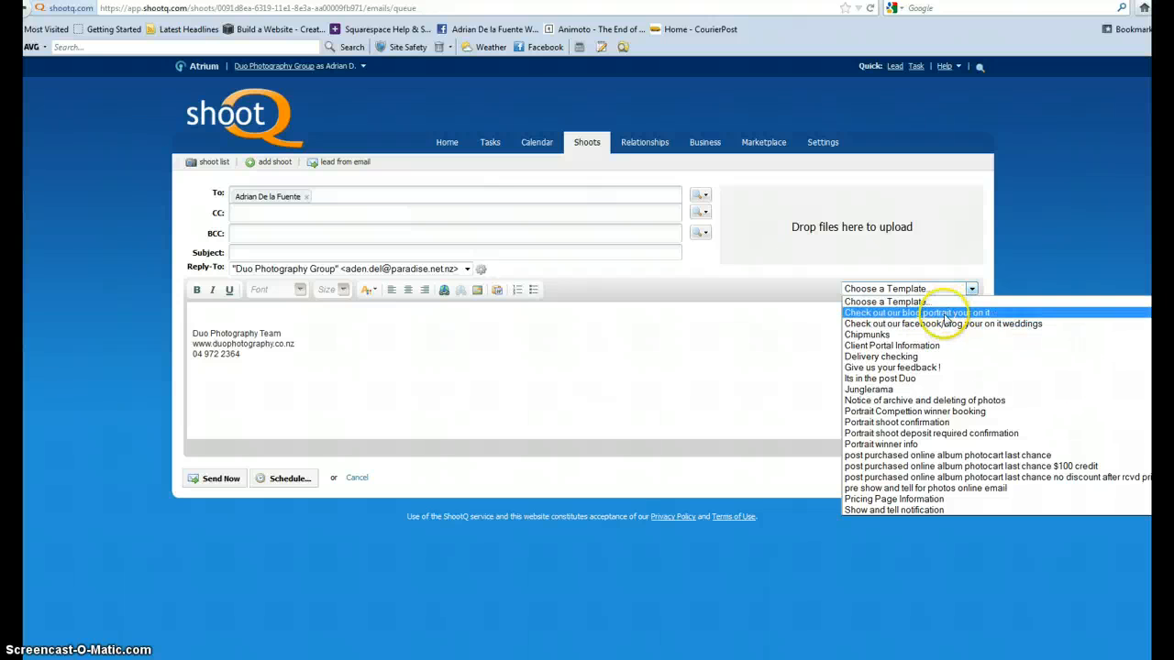
pyautogui.click(946, 411)
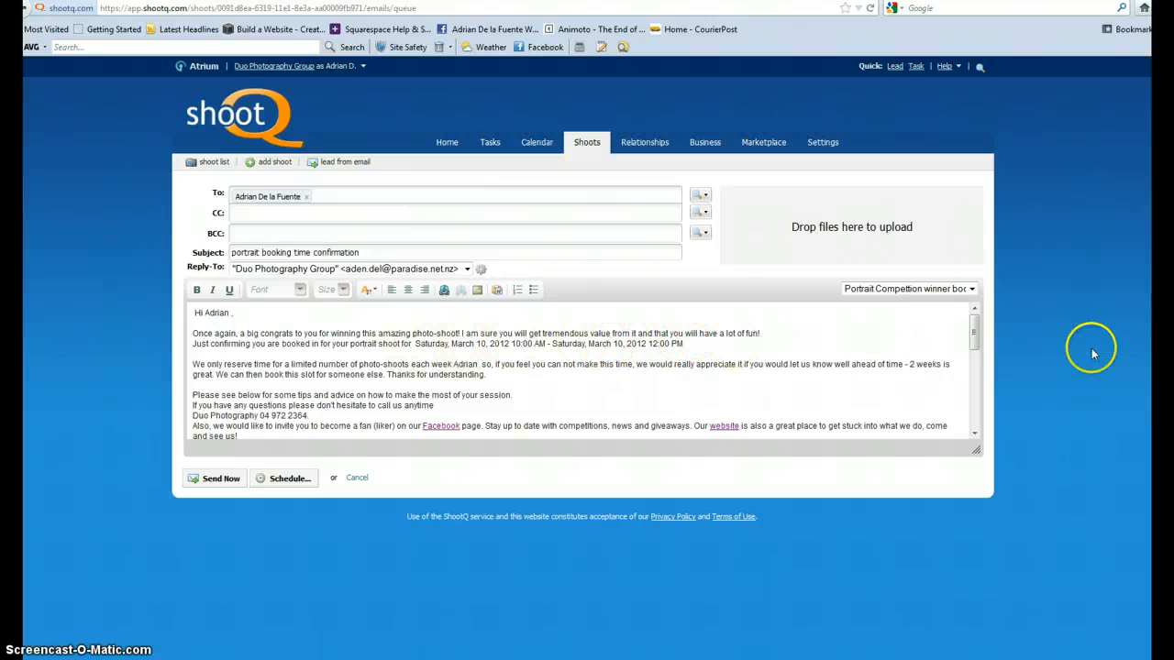
pyautogui.moveTo(975, 330); pyautogui.dragTo(975, 296)
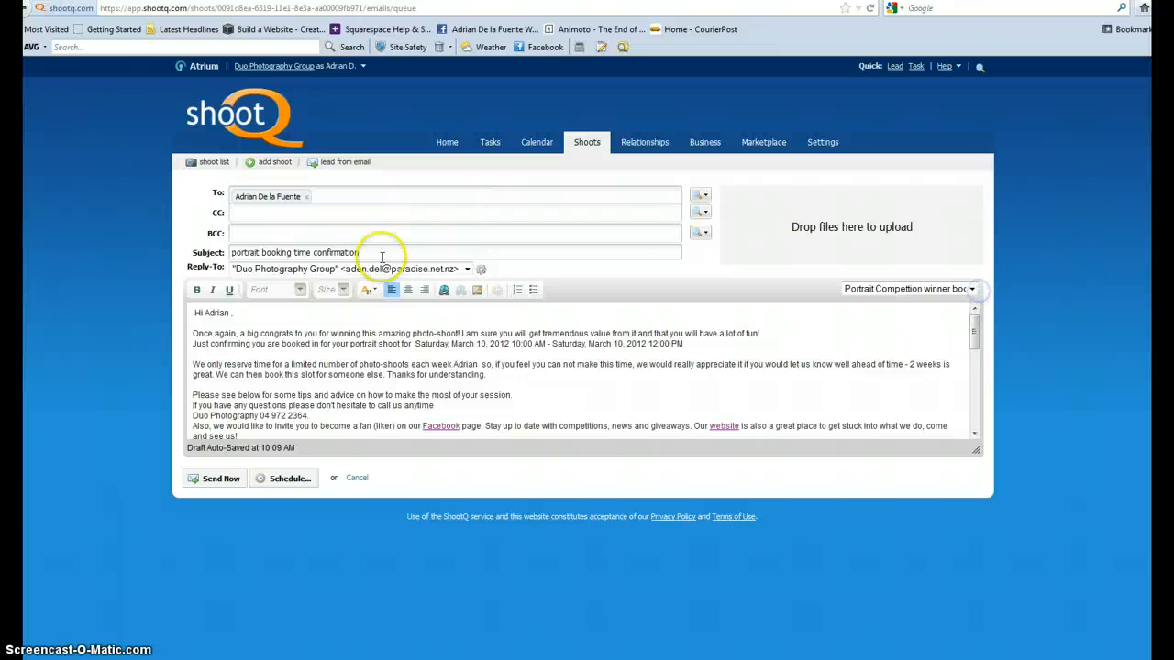
pyautogui.click(219, 478)
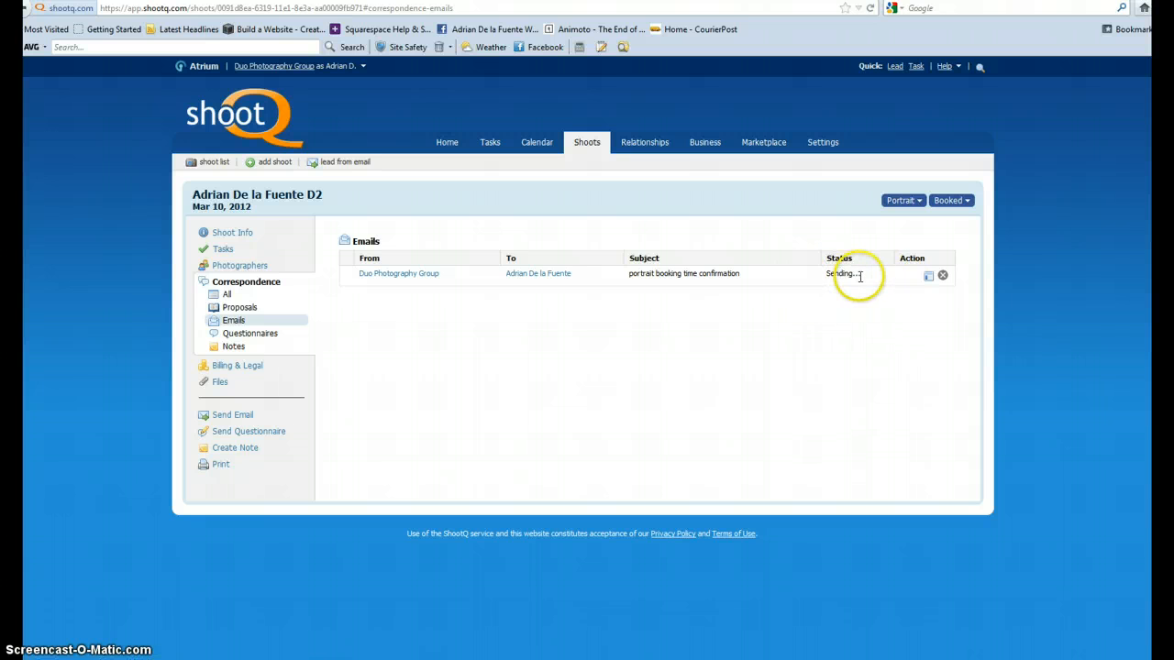
# Mark the Post-Booking tasks "Send booking confirmation", "update client on Database" and "set up client file" as complete in the shoot's tasks.
pyautogui.click(226, 249)
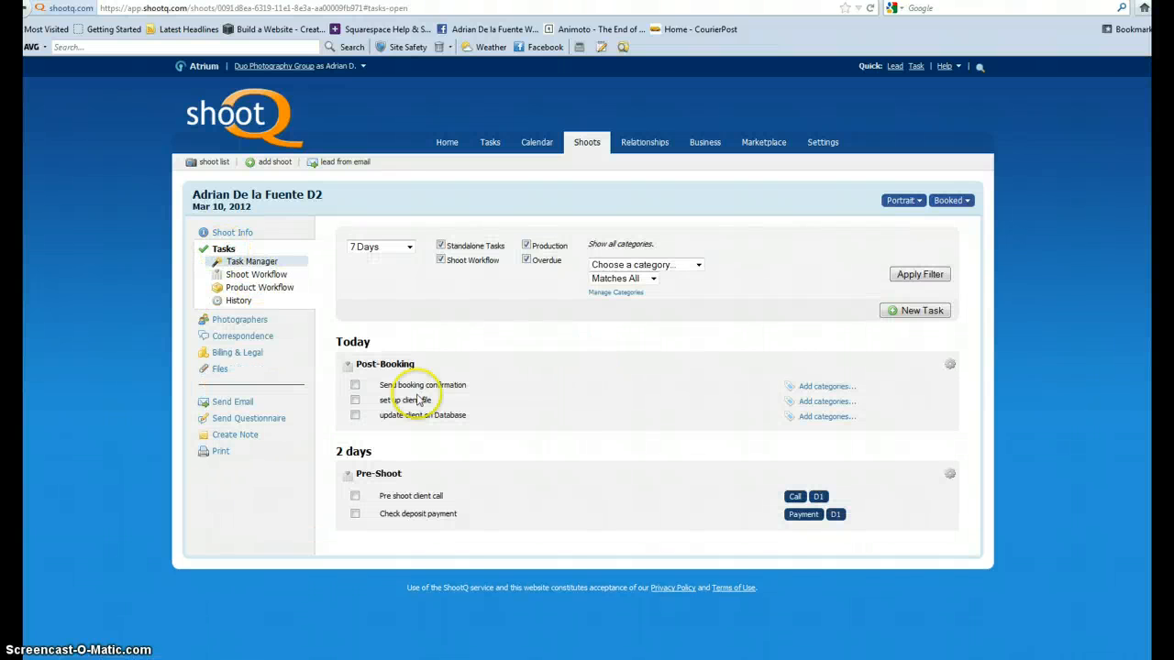
pyautogui.click(354, 386)
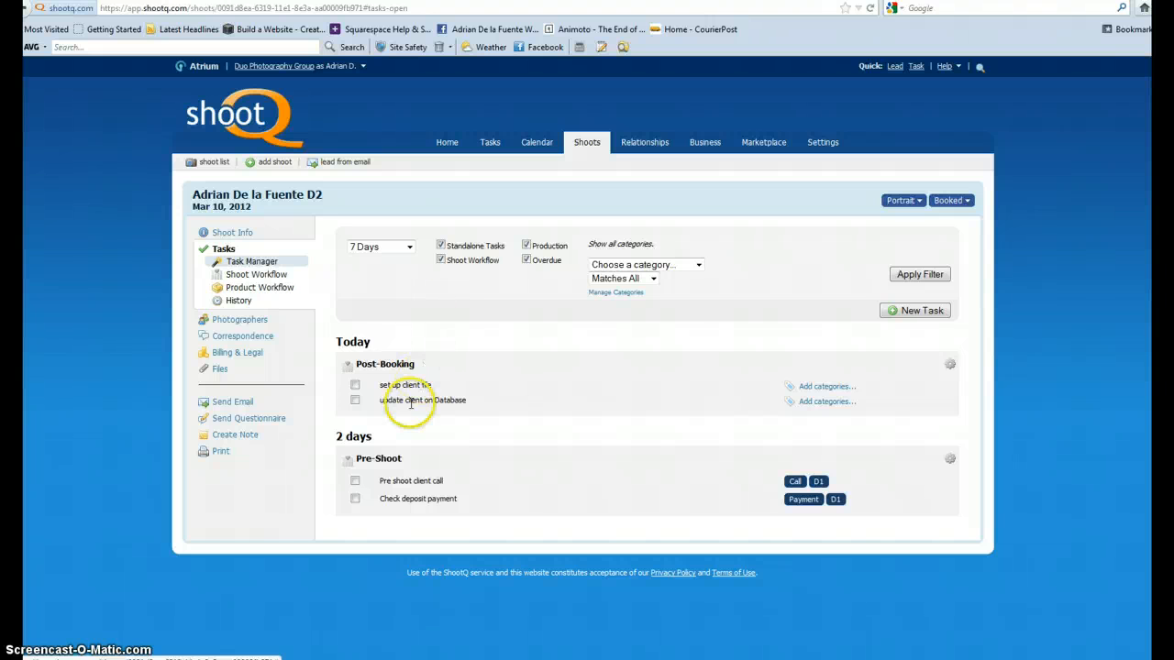
pyautogui.click(355, 400)
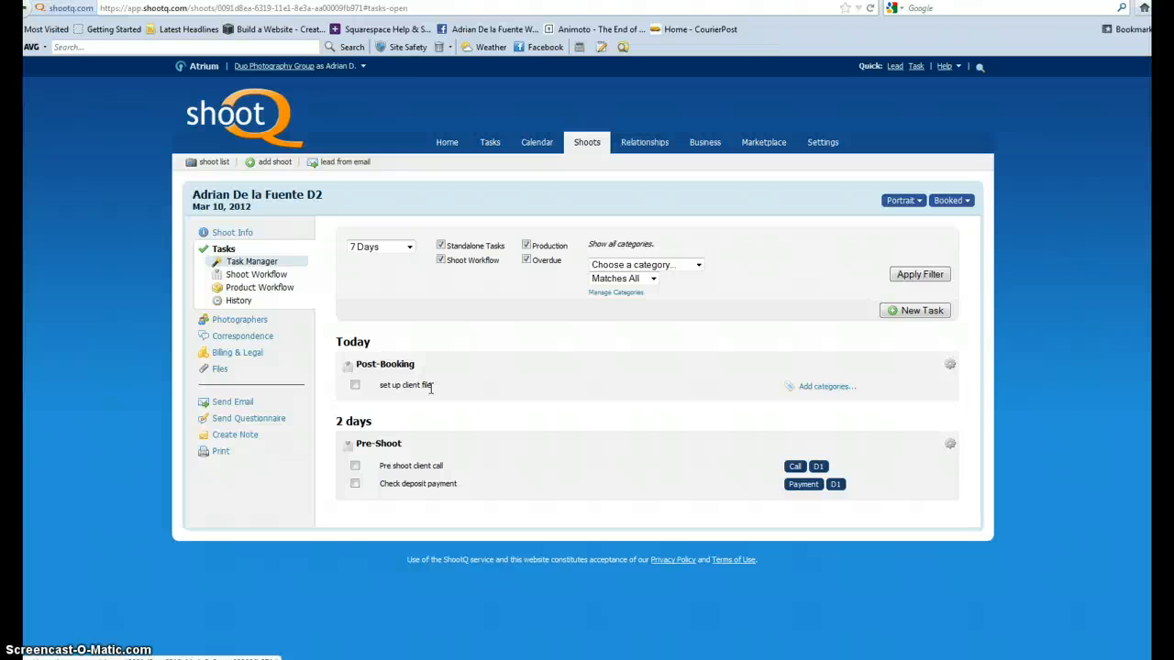
pyautogui.click(355, 385)
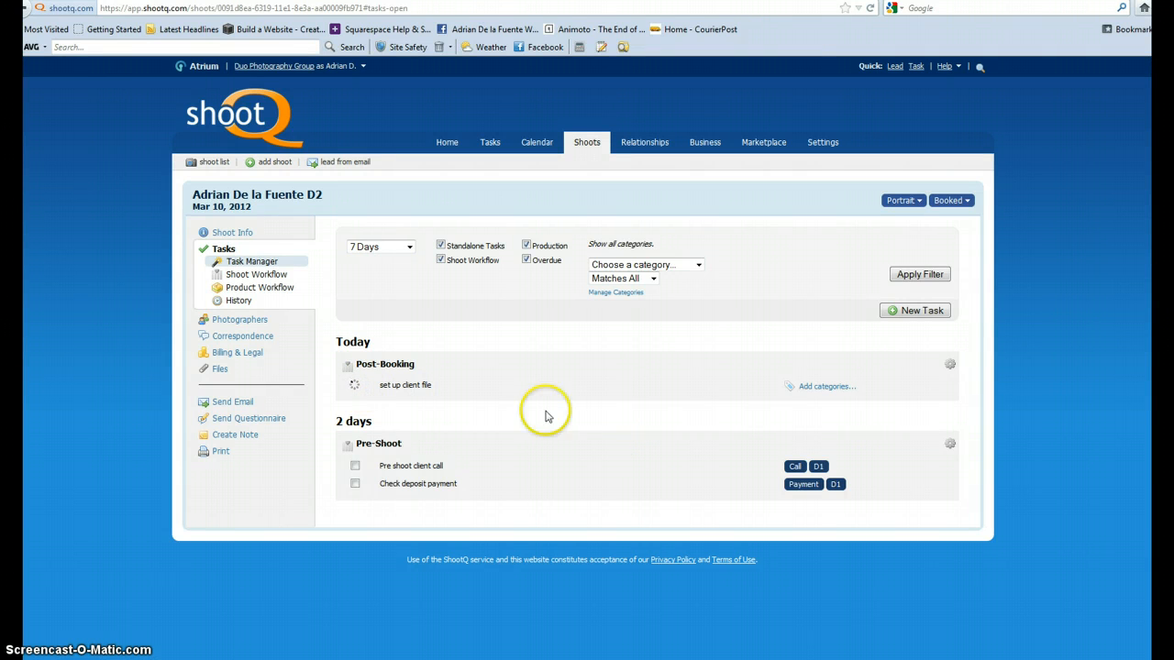
pyautogui.click(346, 440)
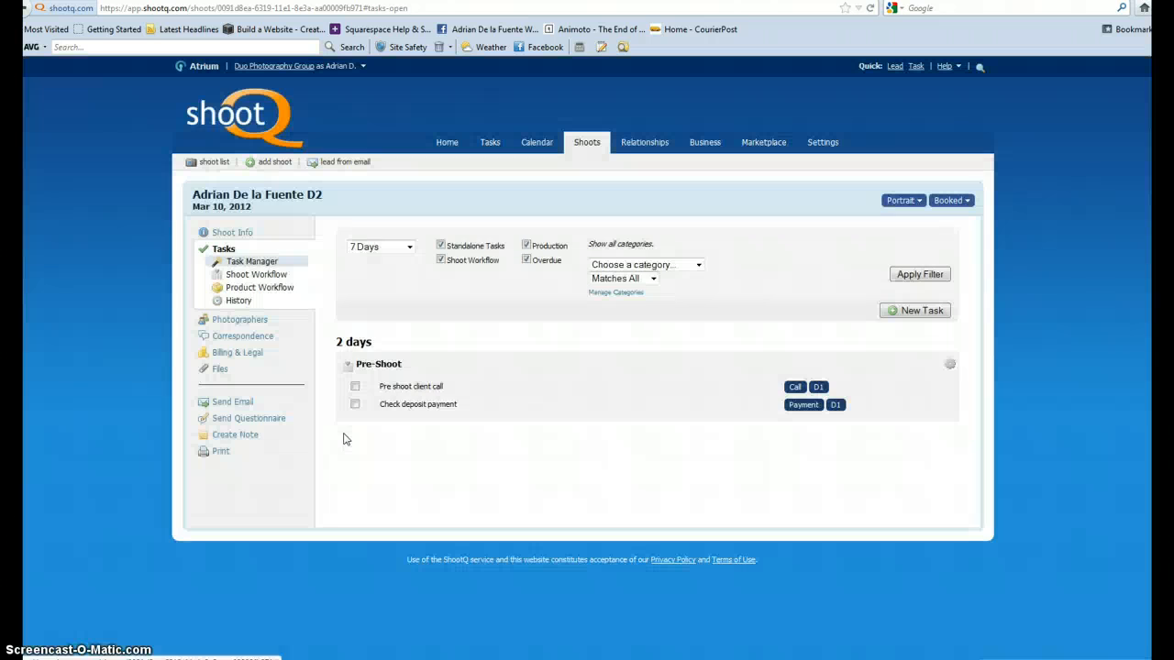
# Review the milestones and stages of the full shoot workflow, from Post-Booking to NPS, and return to the task manager.
pyautogui.click(269, 275)
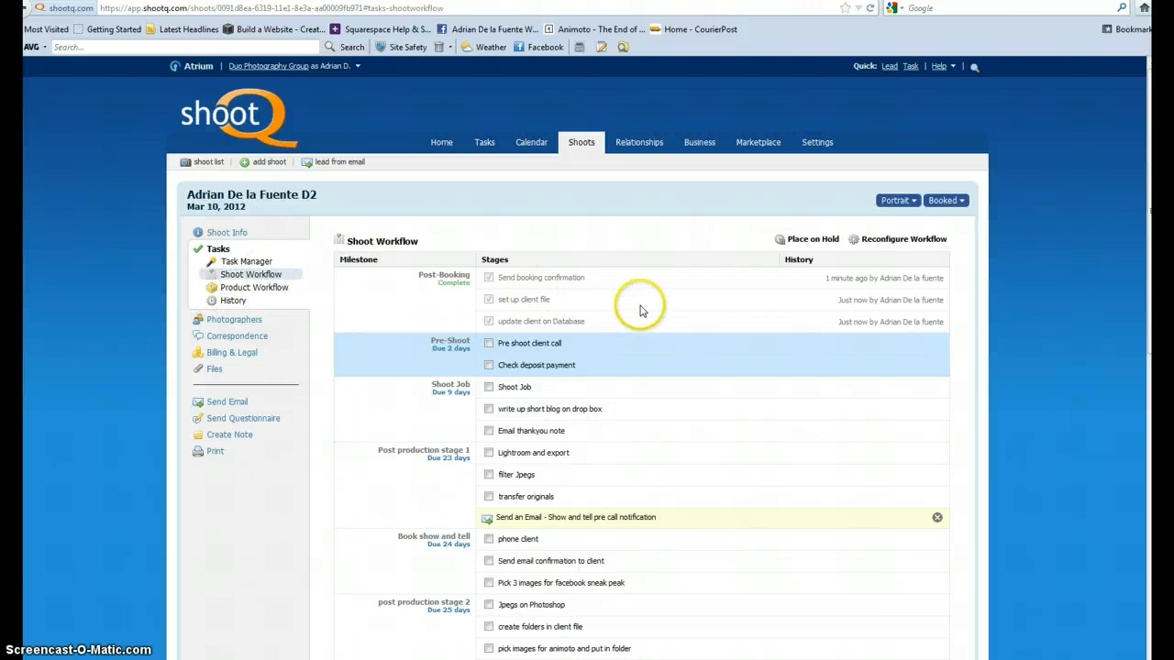
pyautogui.scroll(-8, 643, 308)
pyautogui.scroll(-5, 640, 310)
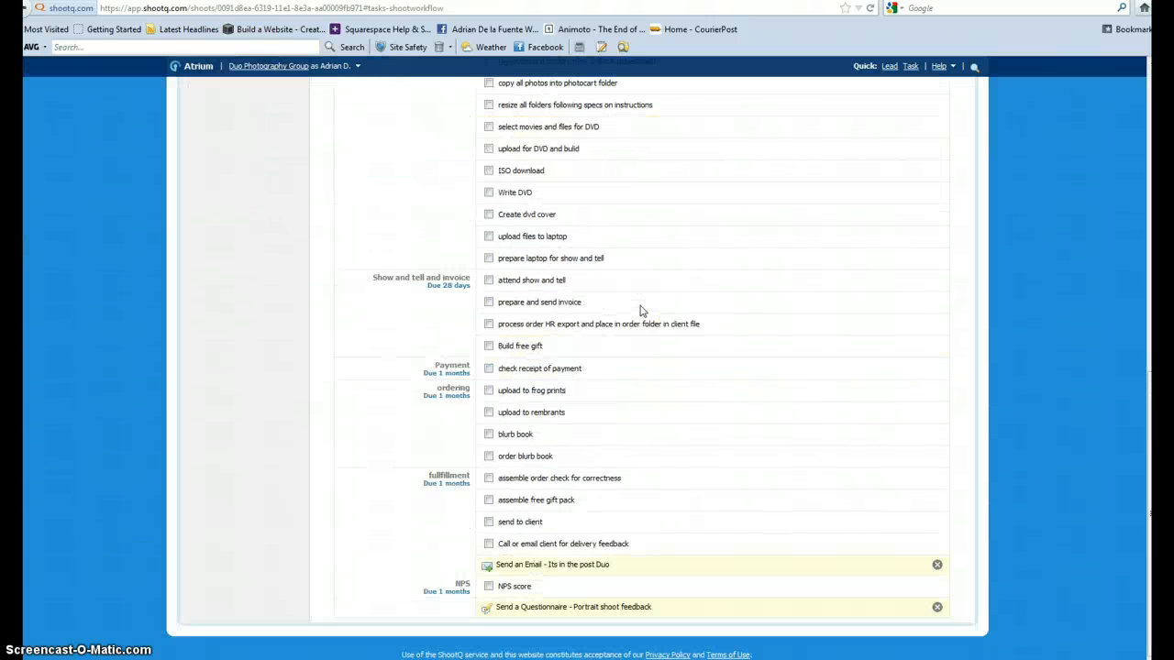
pyautogui.scroll(11, 640, 310)
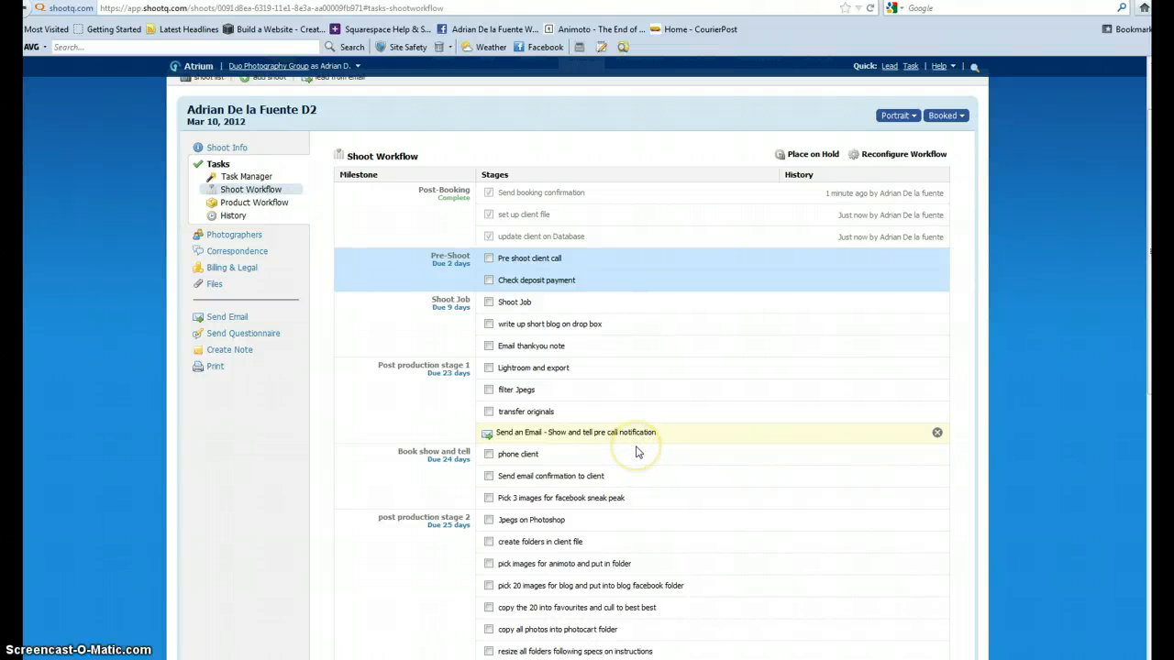
pyautogui.scroll(-5, 636, 449)
pyautogui.scroll(-3, 636, 450)
pyautogui.scroll(8, 636, 450)
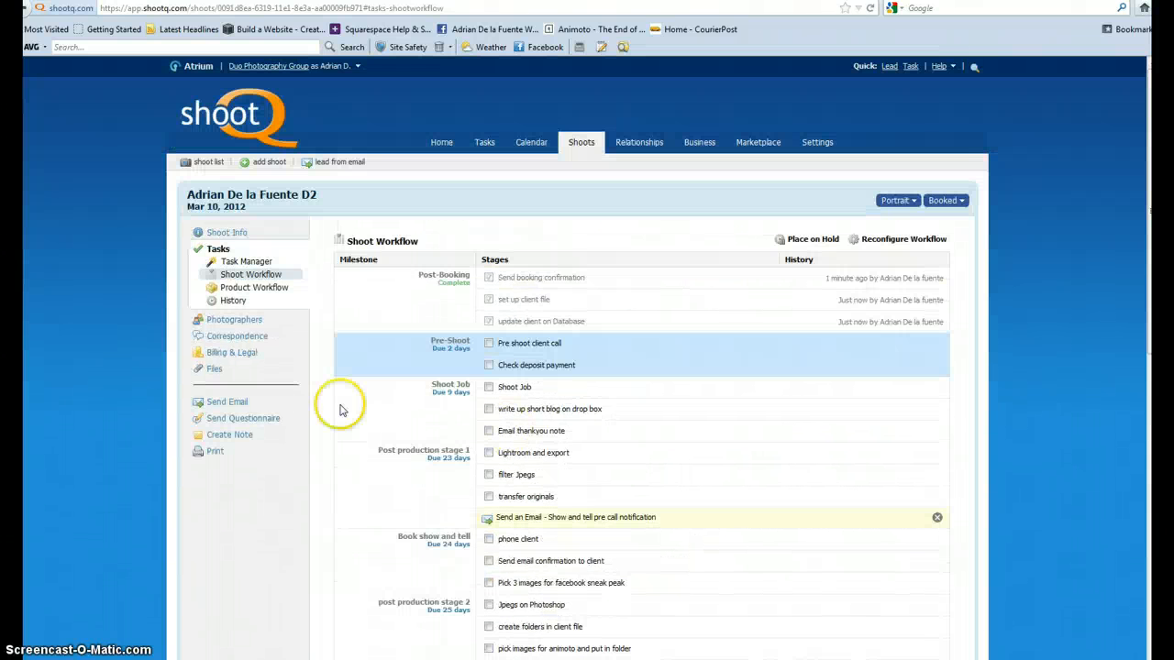
pyautogui.click(240, 260)
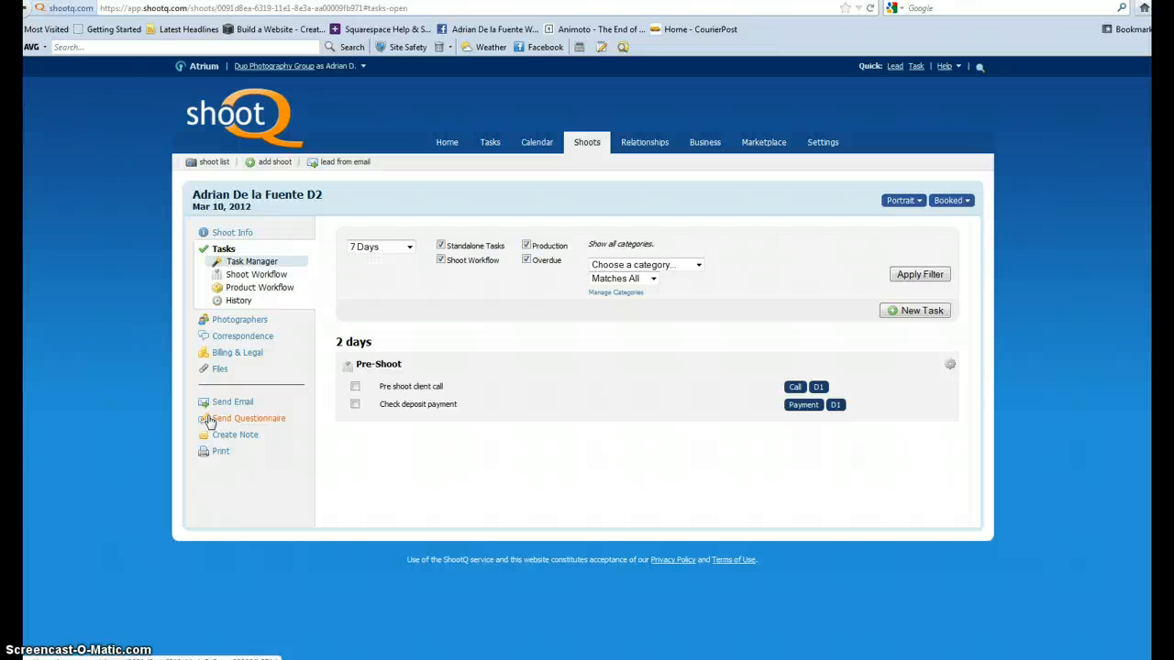
# Change the start date of the shoot's calendar event to Mar 17, 2012 and save the event.
pyautogui.click(244, 234)
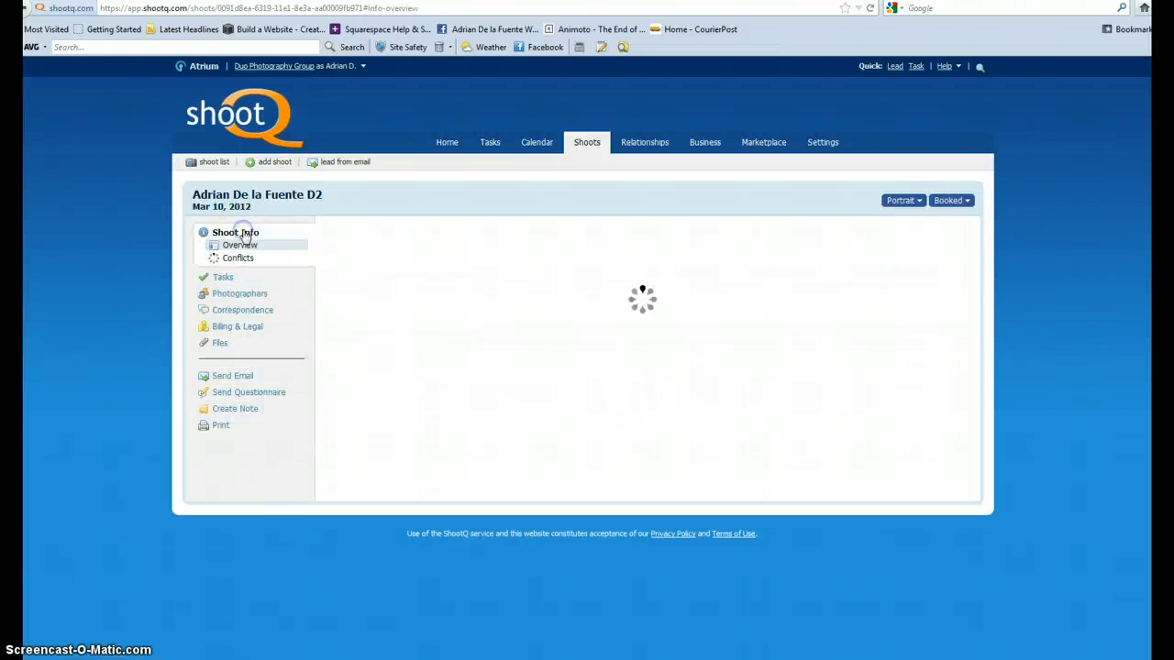
pyautogui.click(587, 149)
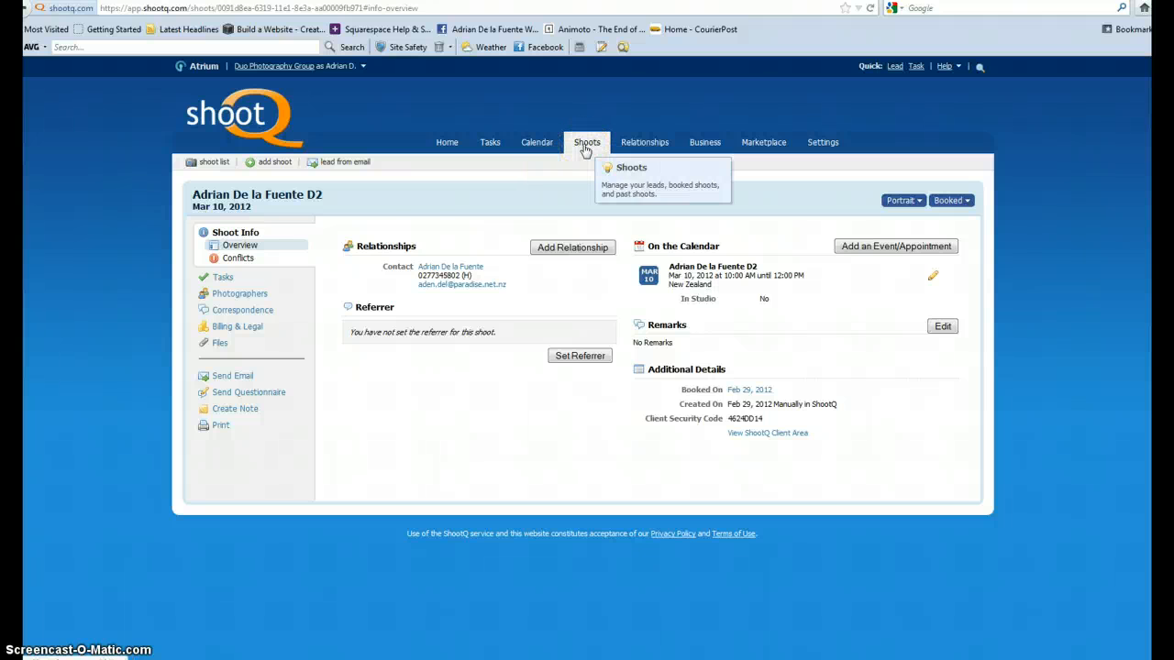
pyautogui.click(936, 276)
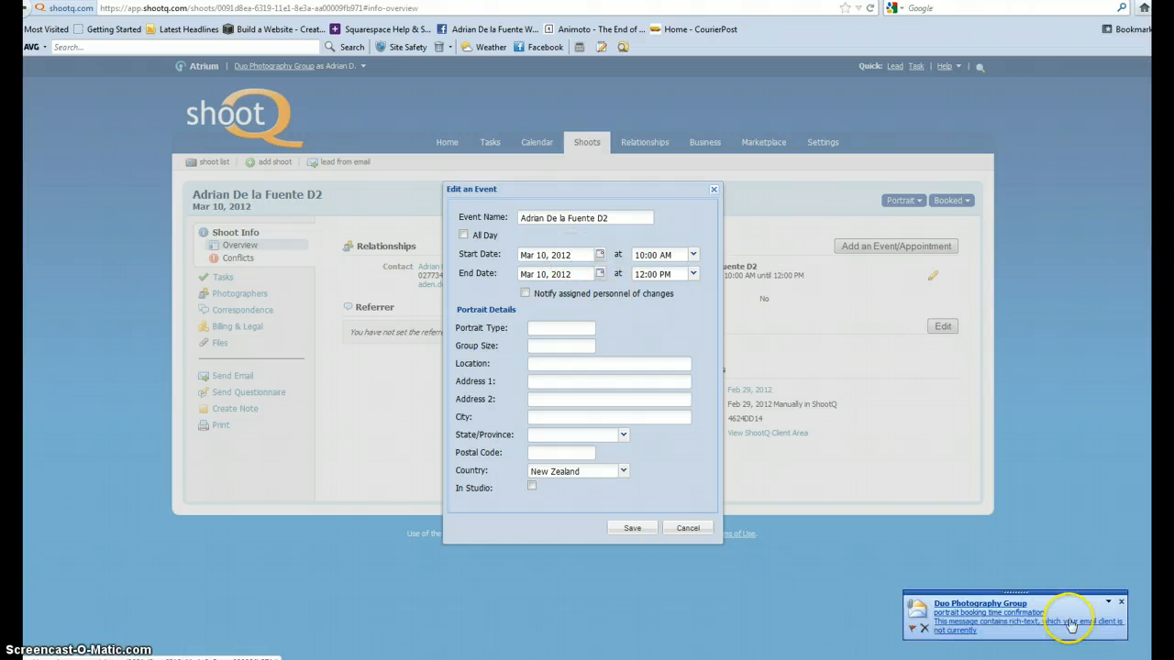
pyautogui.click(1120, 604)
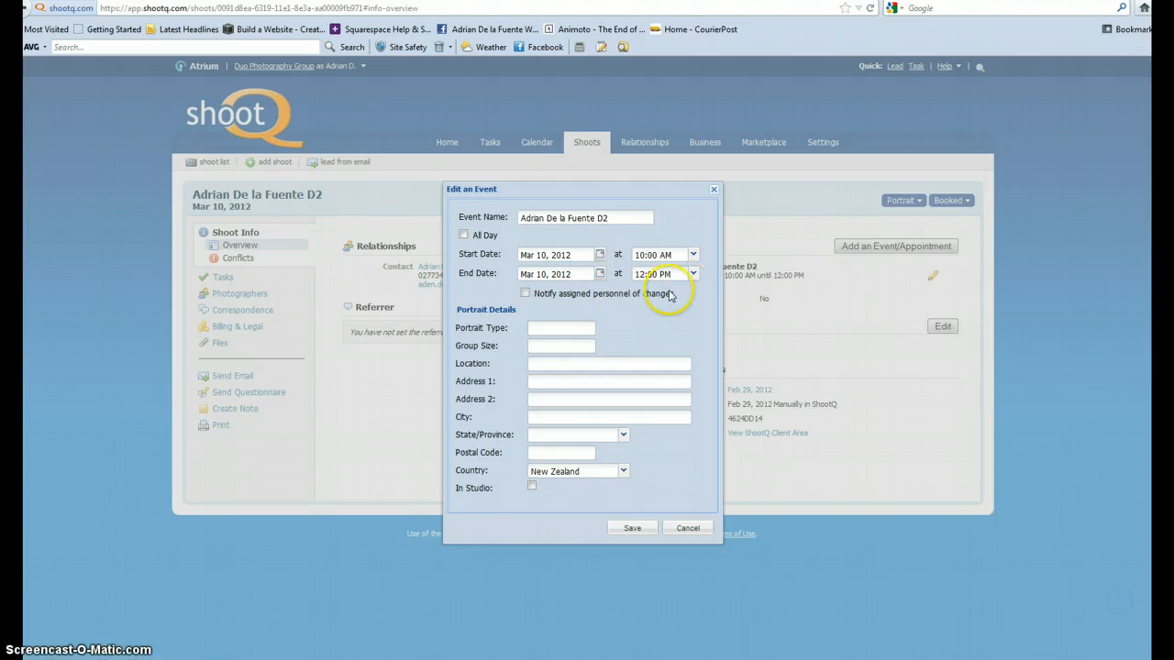
pyautogui.click(602, 256)
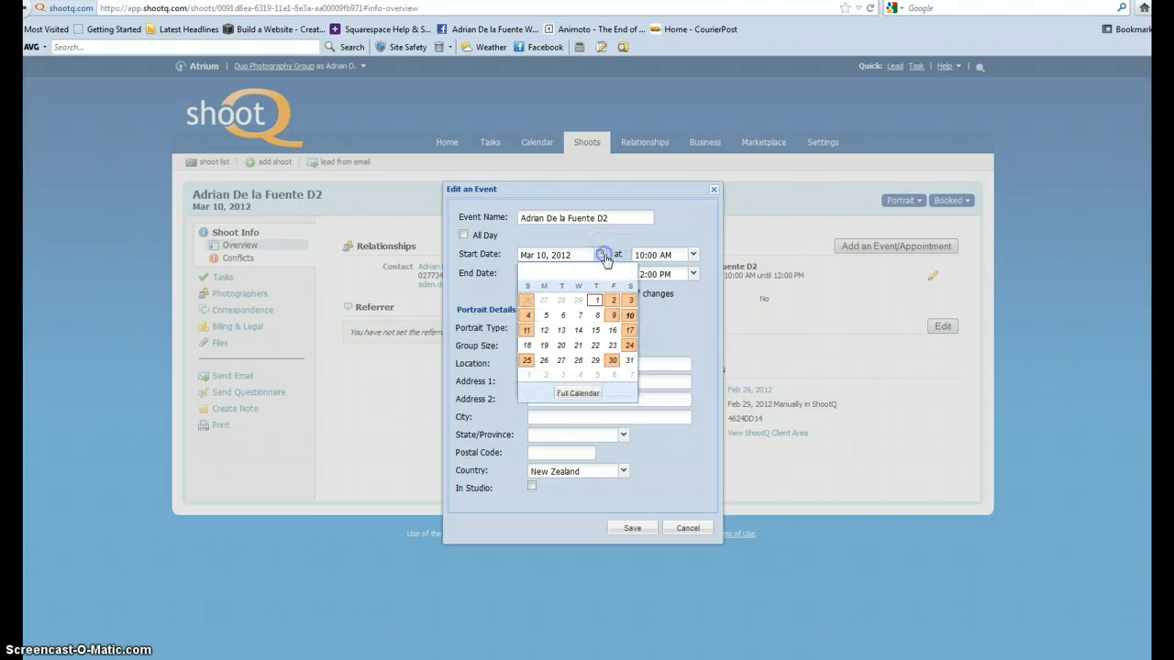
pyautogui.click(630, 332)
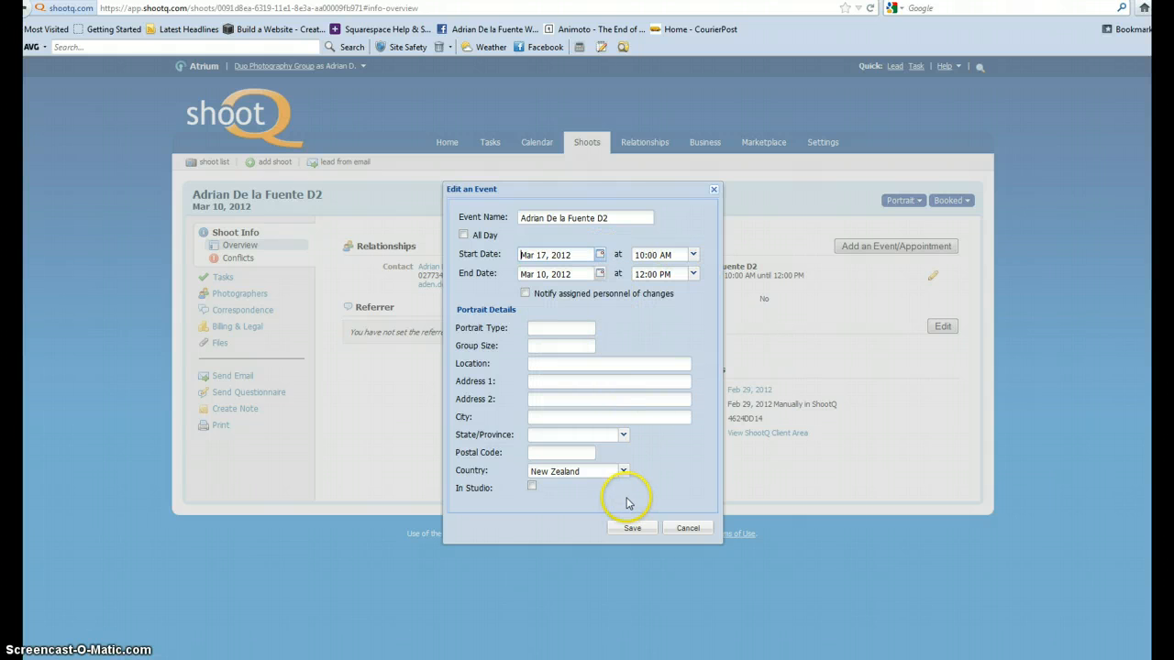
pyautogui.click(636, 530)
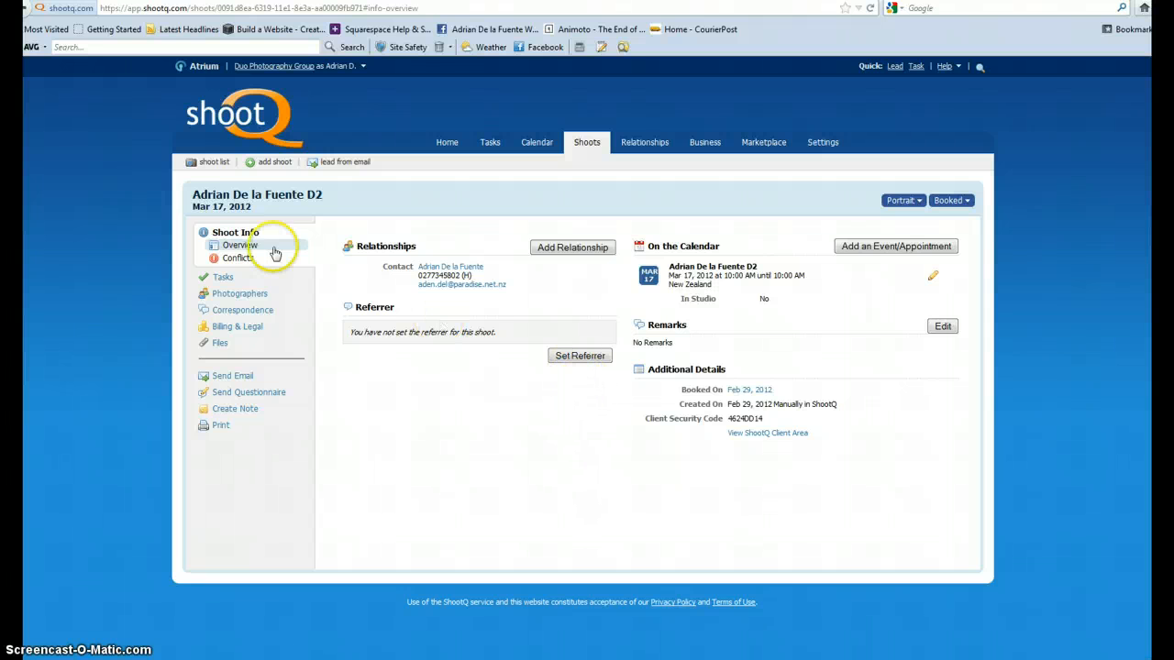
# Compose an email to the client from the "Portrait shoot confirmation" template and send it immediately.
pyautogui.click(246, 378)
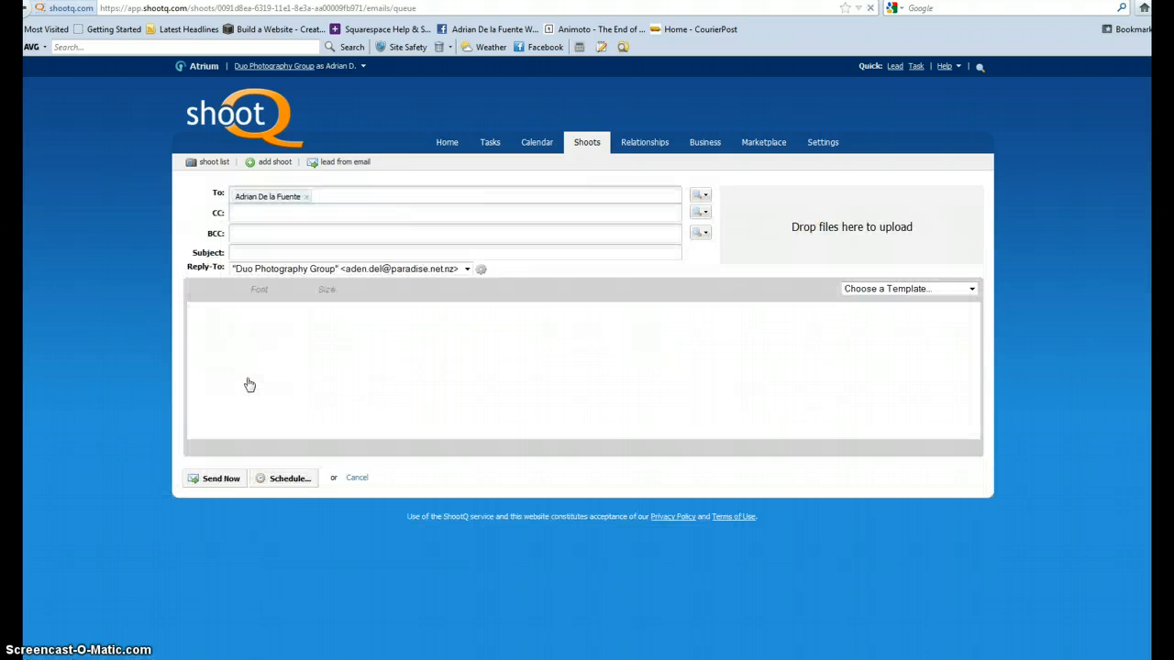
pyautogui.click(973, 288)
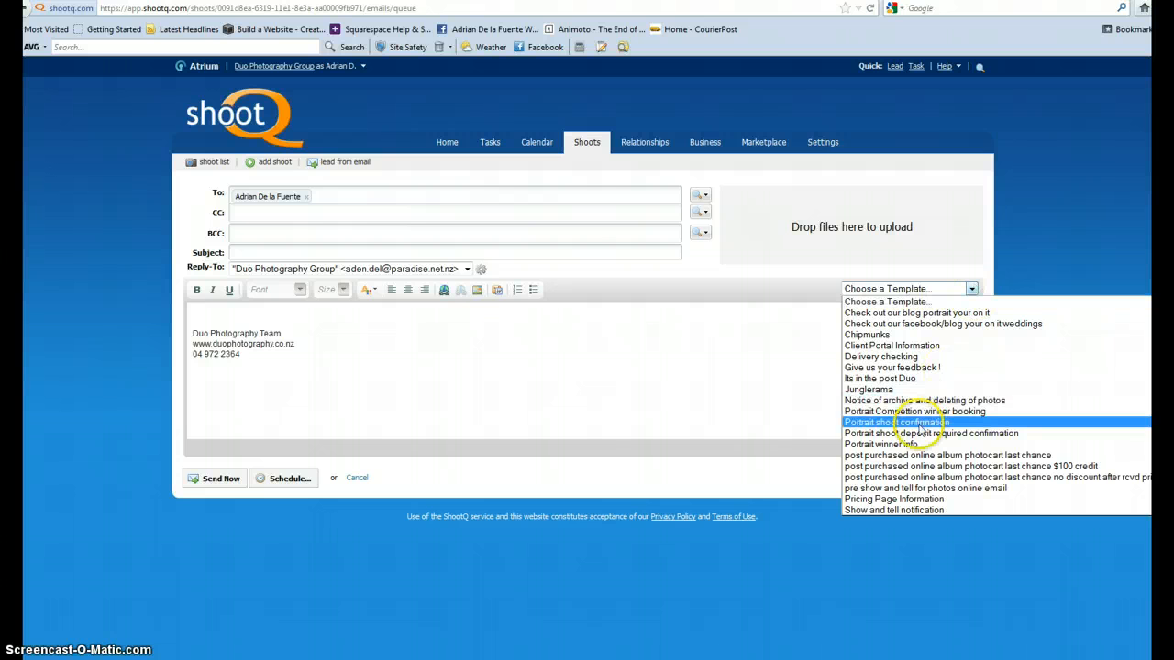
pyautogui.click(922, 424)
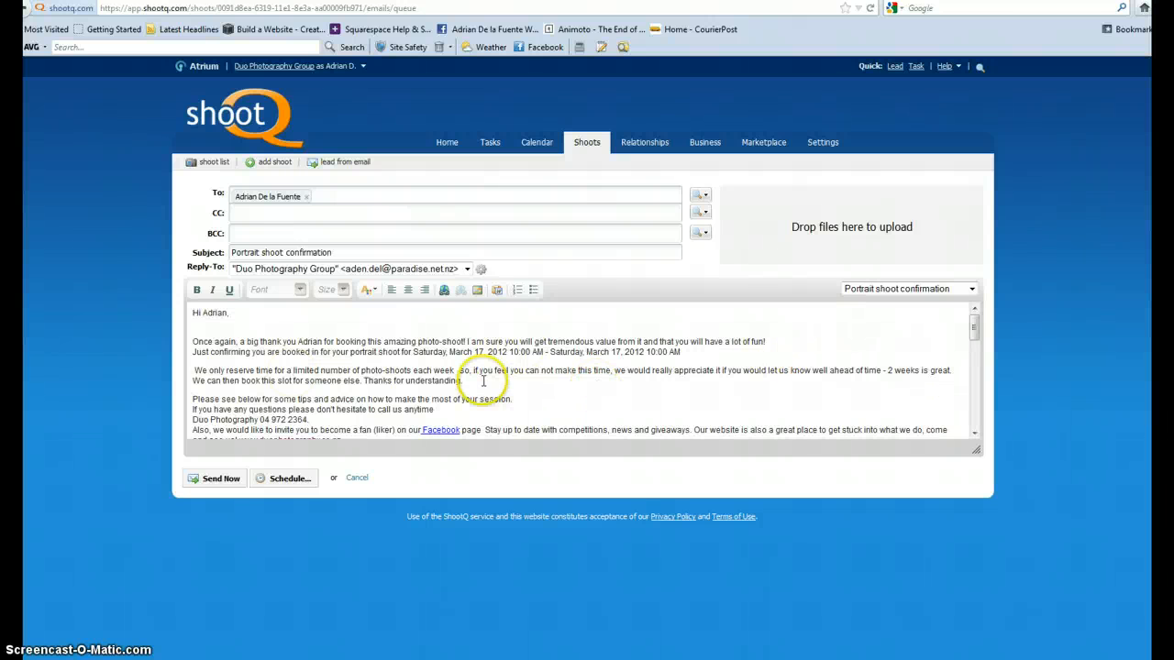
pyautogui.scroll(-10, 484, 375)
pyautogui.click(200, 479)
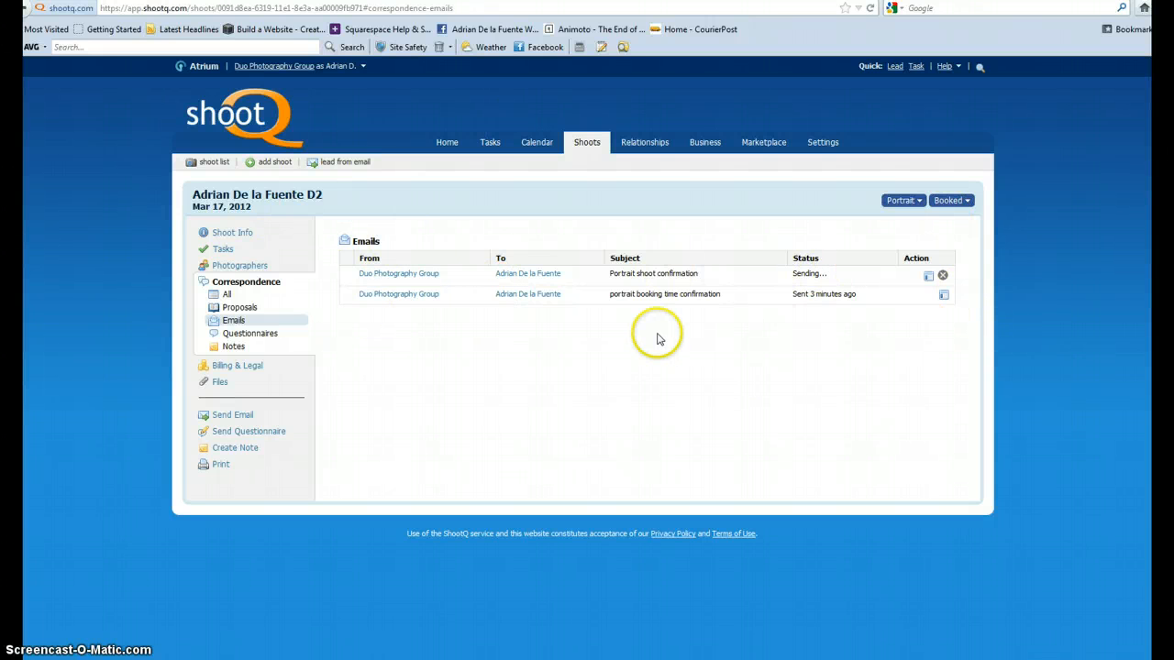
# Check the shoot's open tasks, then cancel the booked job and confirm the cancellation.
pyautogui.click(229, 250)
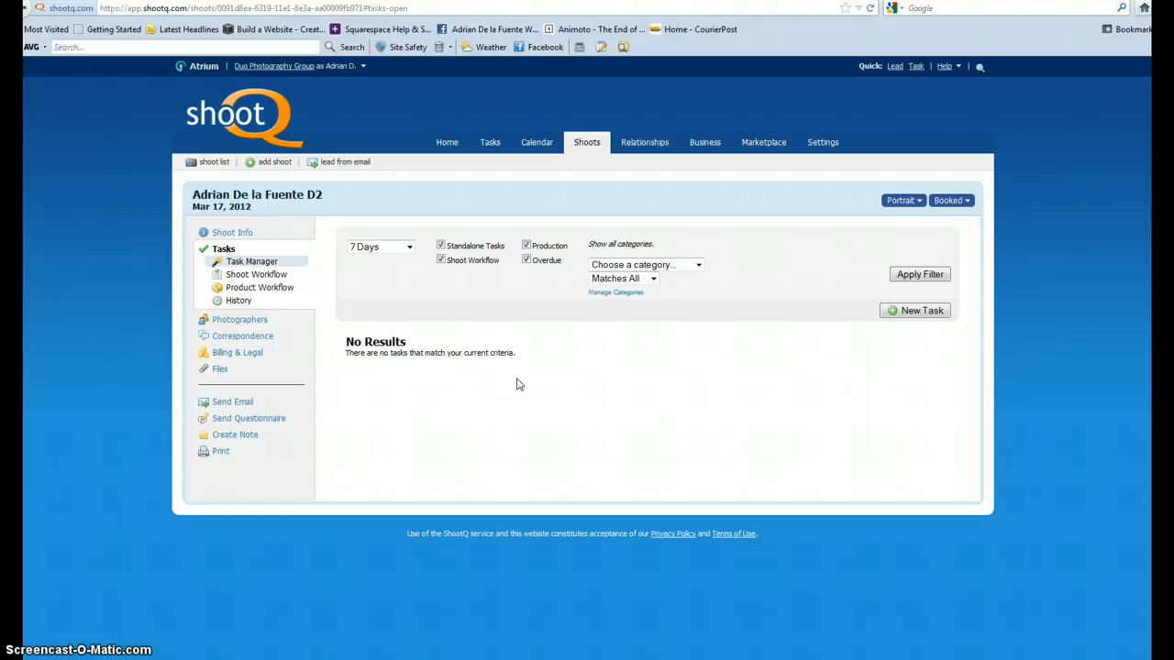
pyautogui.click(970, 210)
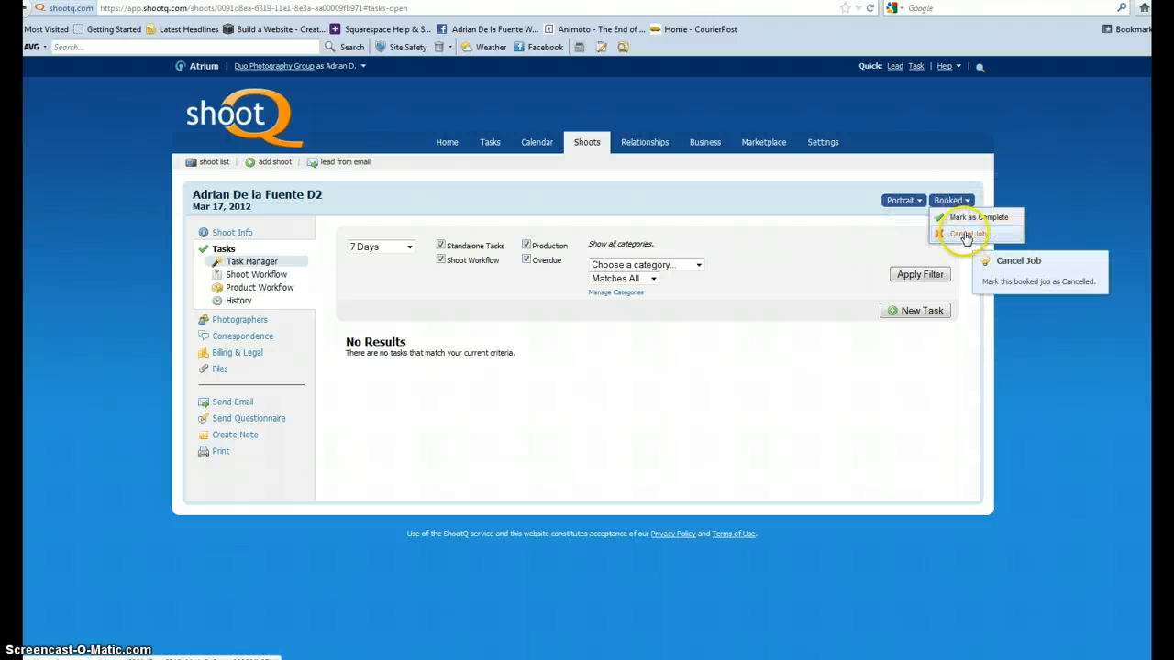
pyautogui.click(965, 235)
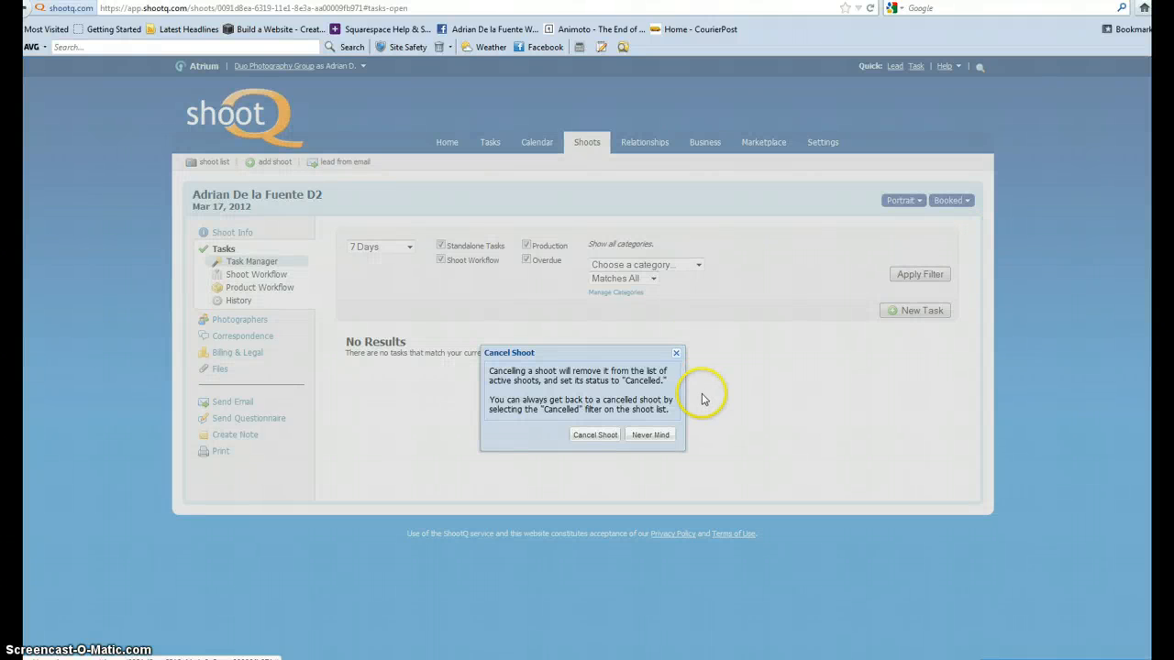
pyautogui.click(611, 438)
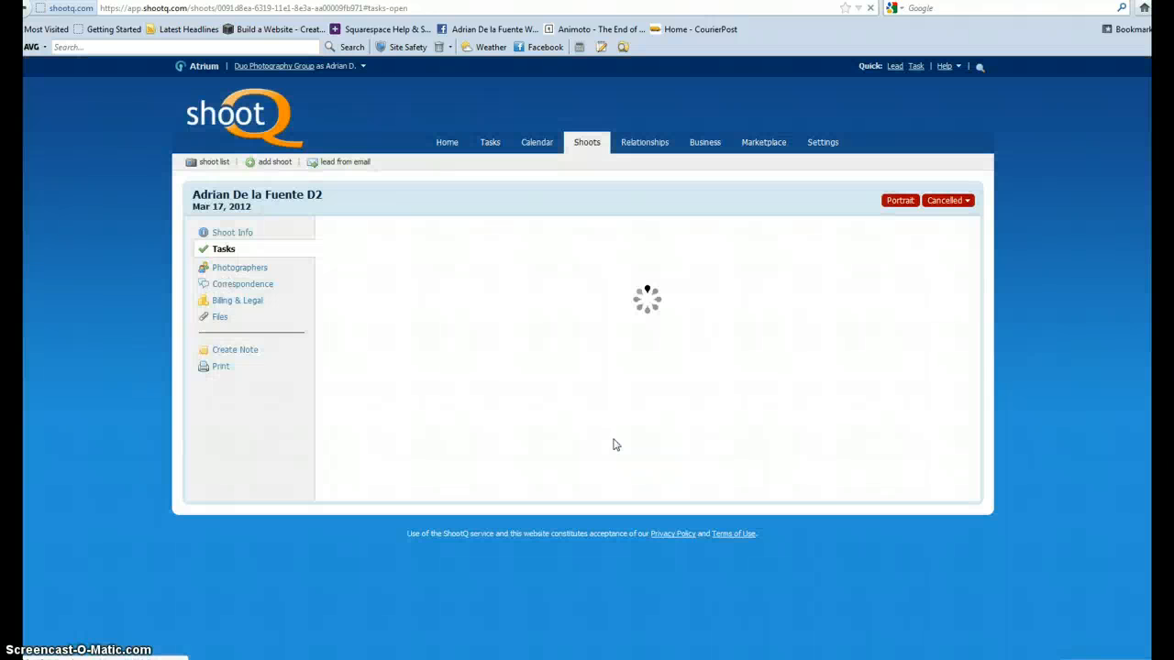
# Find the client's Mar 17, 2012 shoot among the cancelled jobs in the shoot history and open it.
pyautogui.click(592, 145)
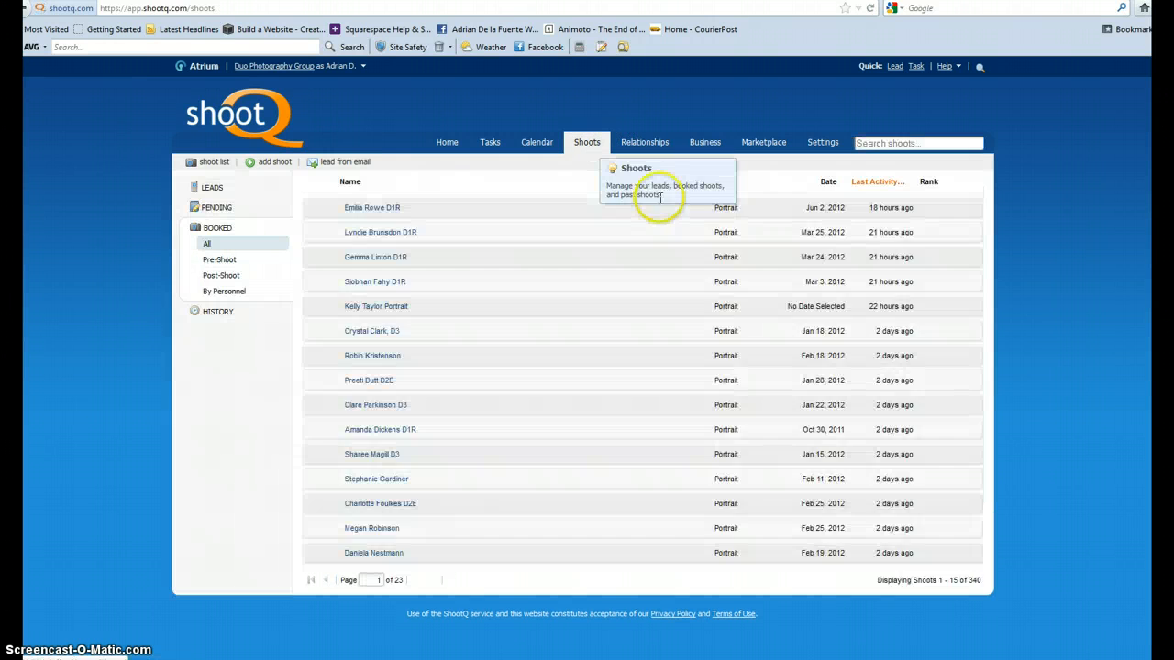
pyautogui.click(273, 246)
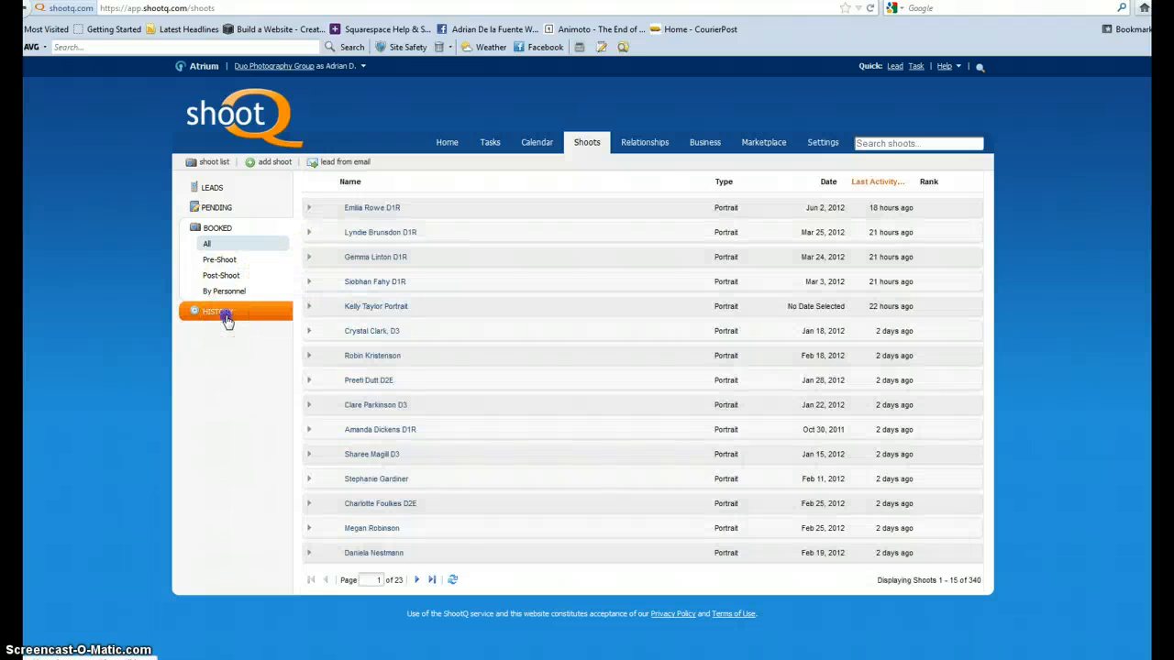
pyautogui.click(225, 312)
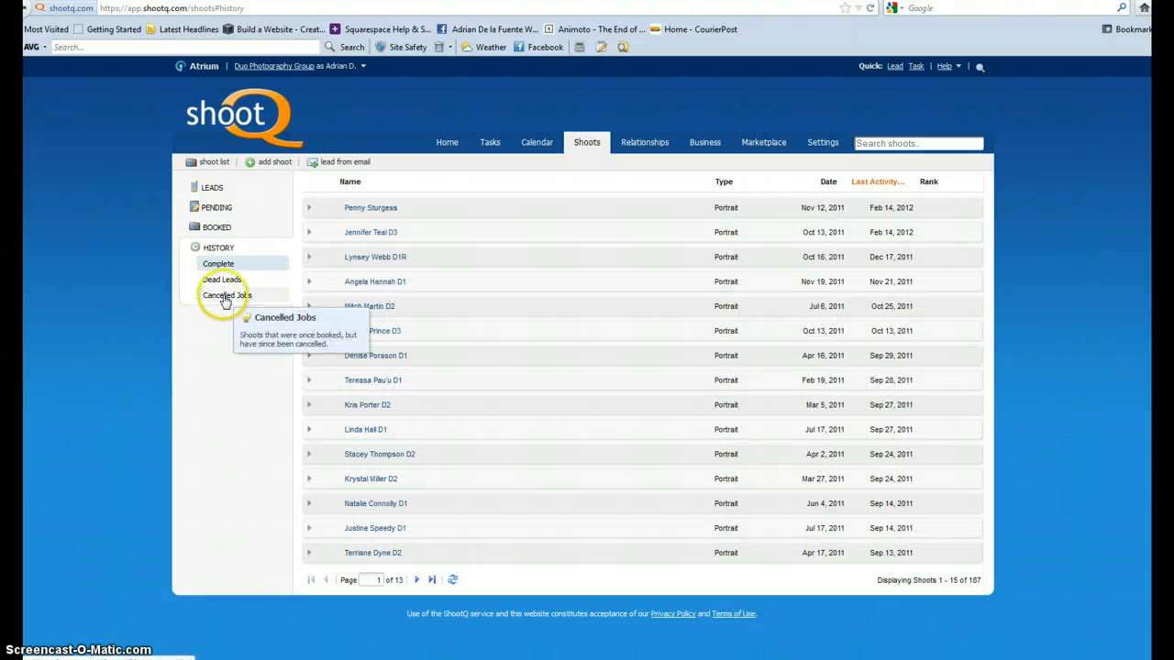
pyautogui.click(224, 297)
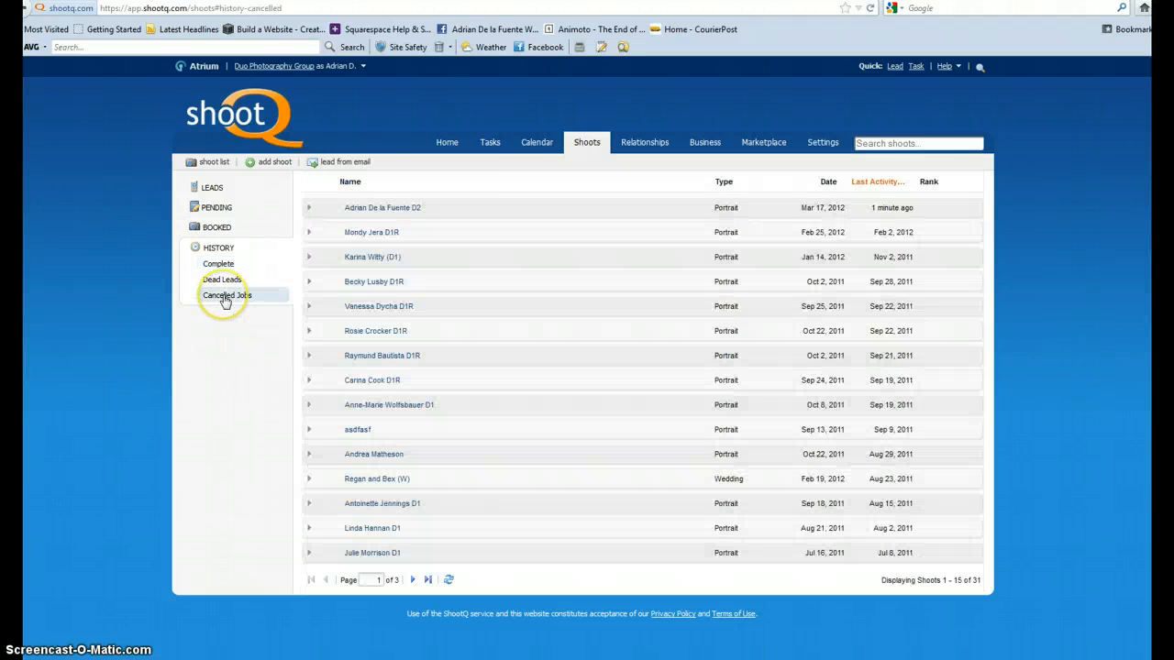
pyautogui.click(378, 208)
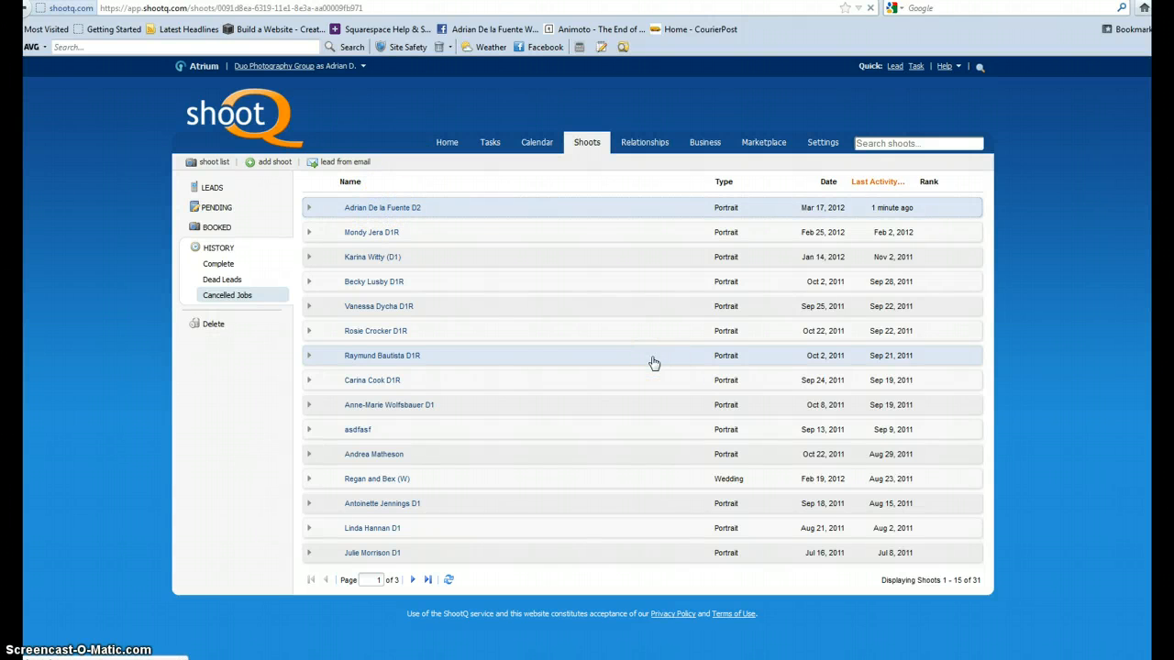